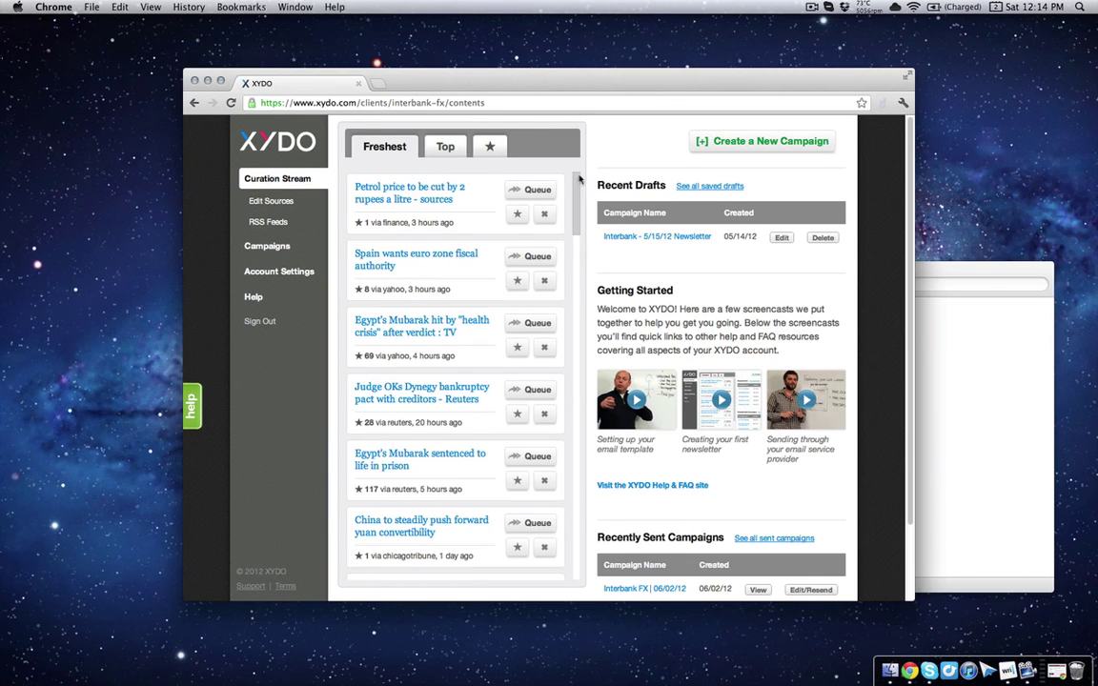
Look through the freshest articles in the curation stream
scroll(469, 311, "down", 8)
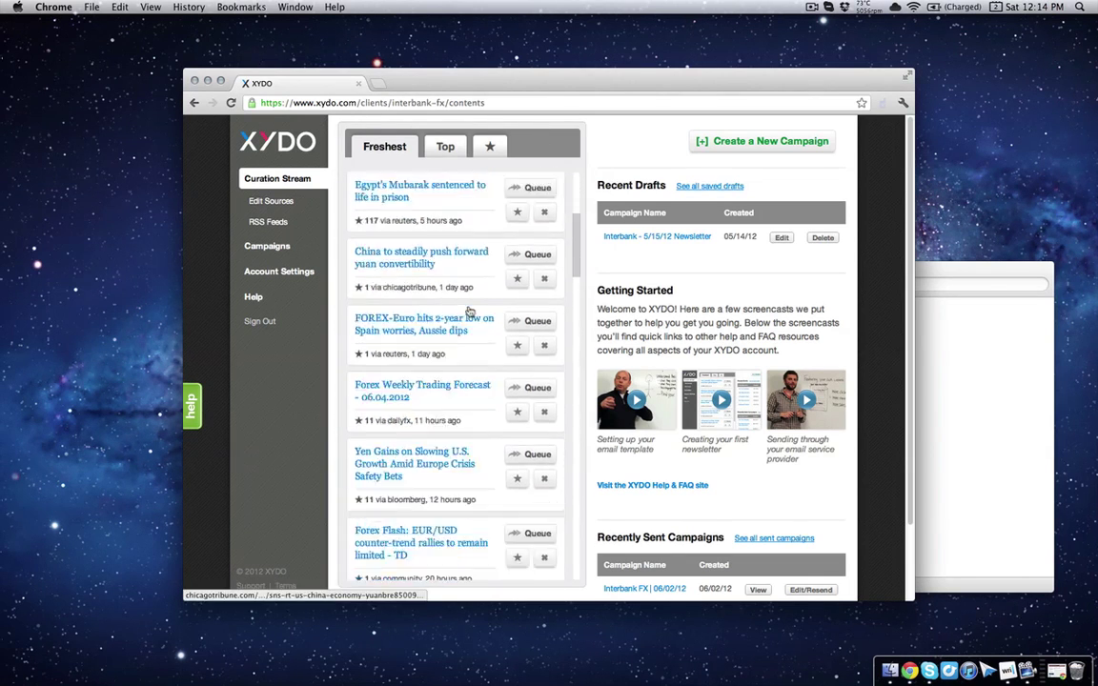
scroll(469, 311, "down", 6)
scroll(448, 248, "up", 12)
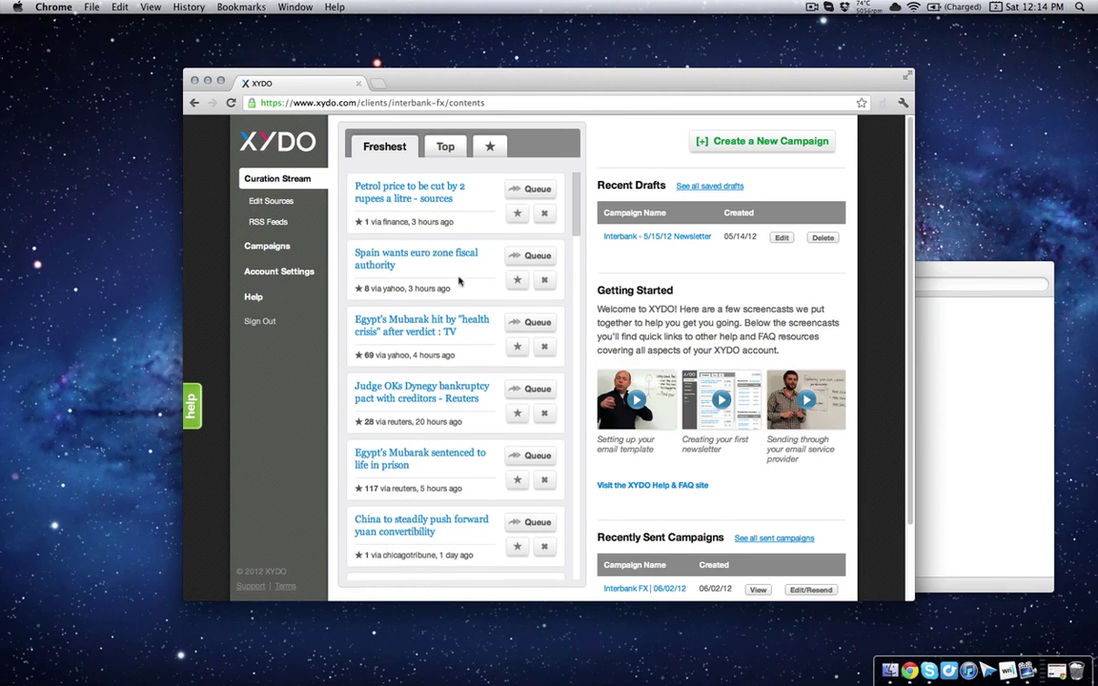
scroll(458, 286, "down", 3)
scroll(477, 289, "down", 1)
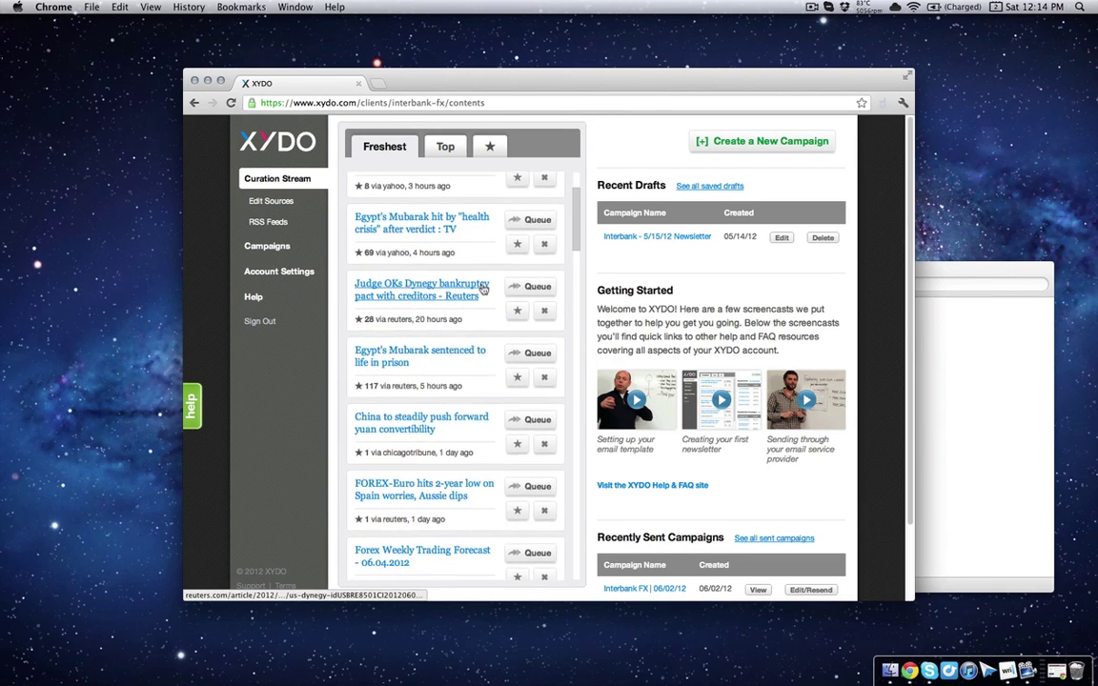
scroll(483, 289, "down", 5)
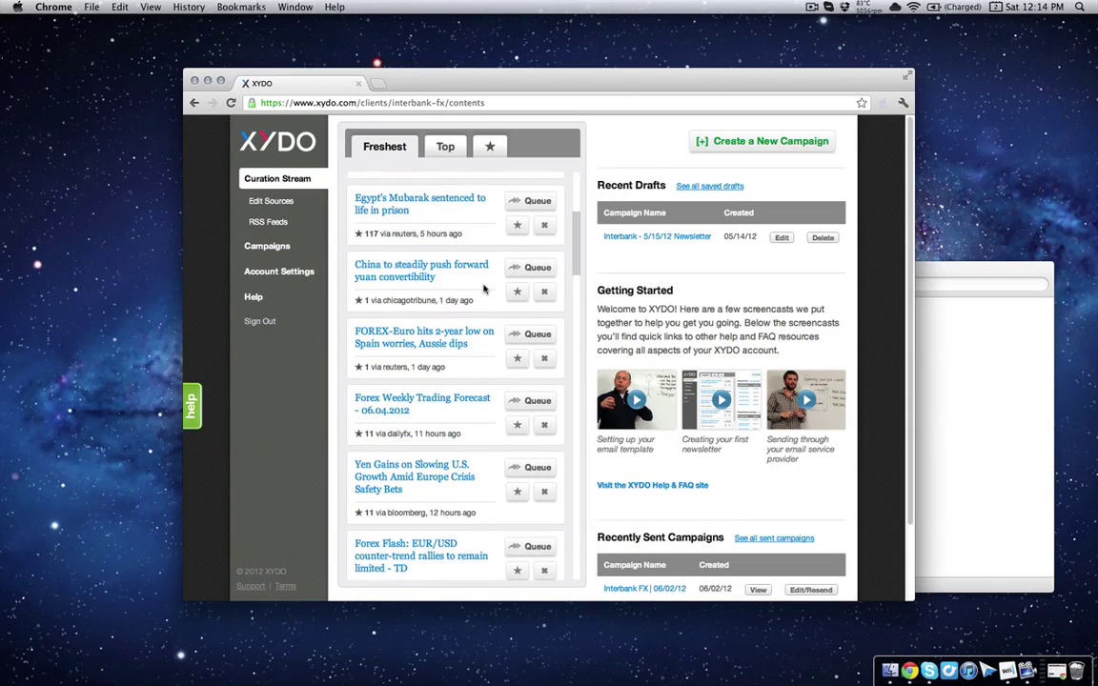
scroll(468, 248, "down", 1)
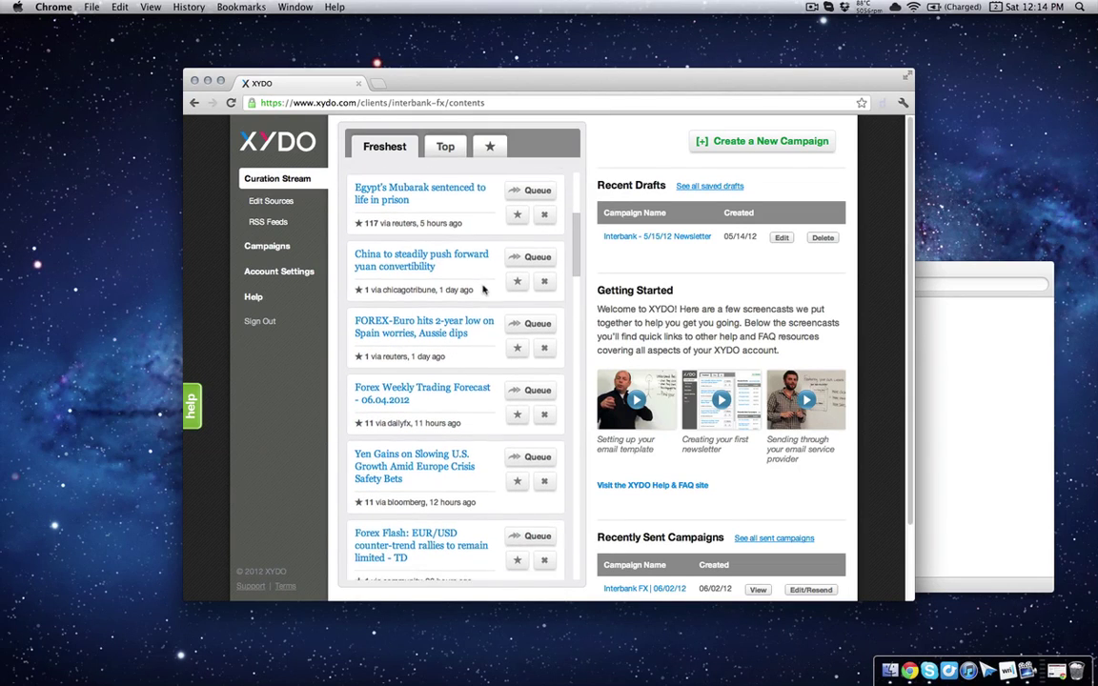
Review the top articles grouped by date back to 05/31/12, and check the list of starred articles
left_click(445, 147)
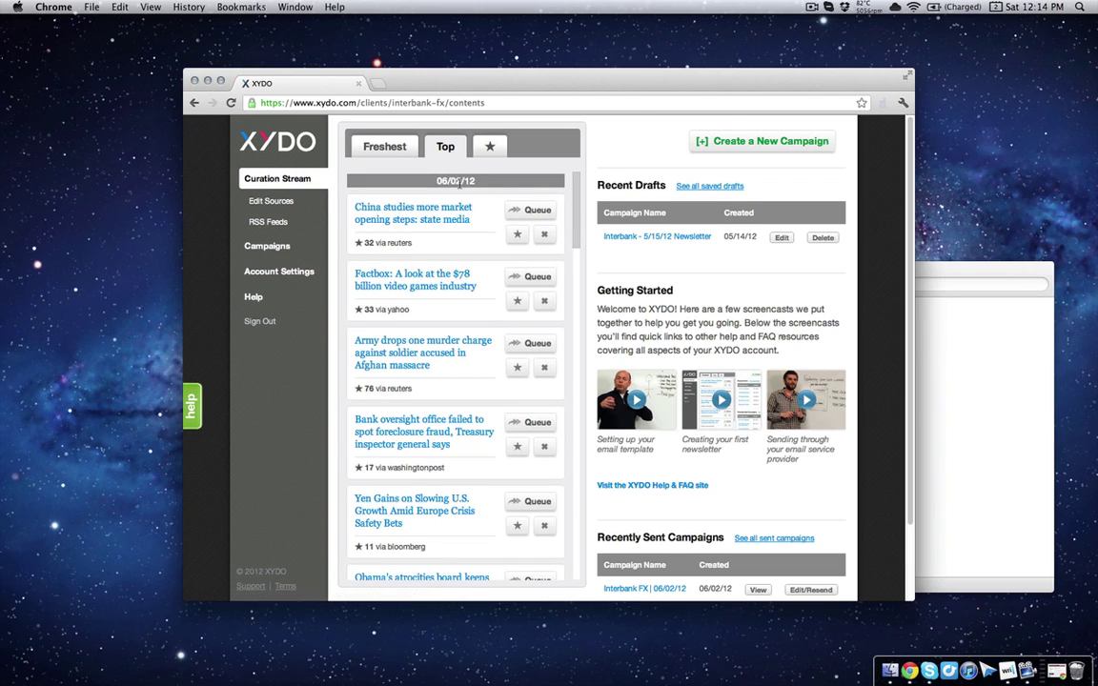
left_click_drag(430, 181, 494, 181)
scroll(486, 240, "down", 12)
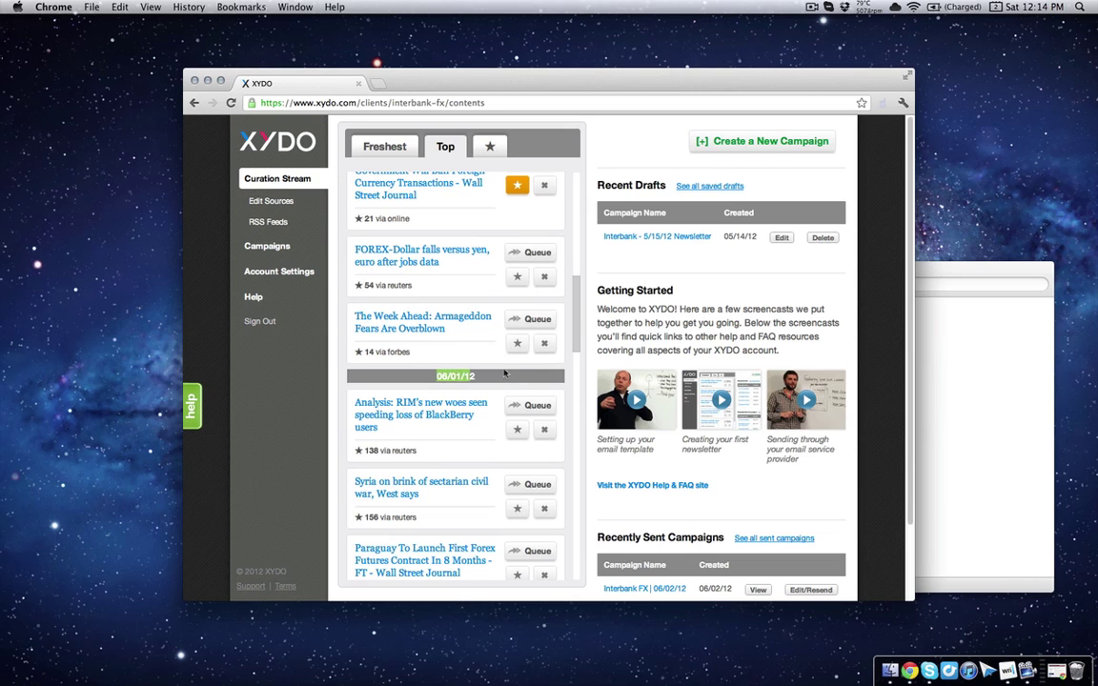
scroll(512, 368, "down", 12)
scroll(503, 368, "down", 5)
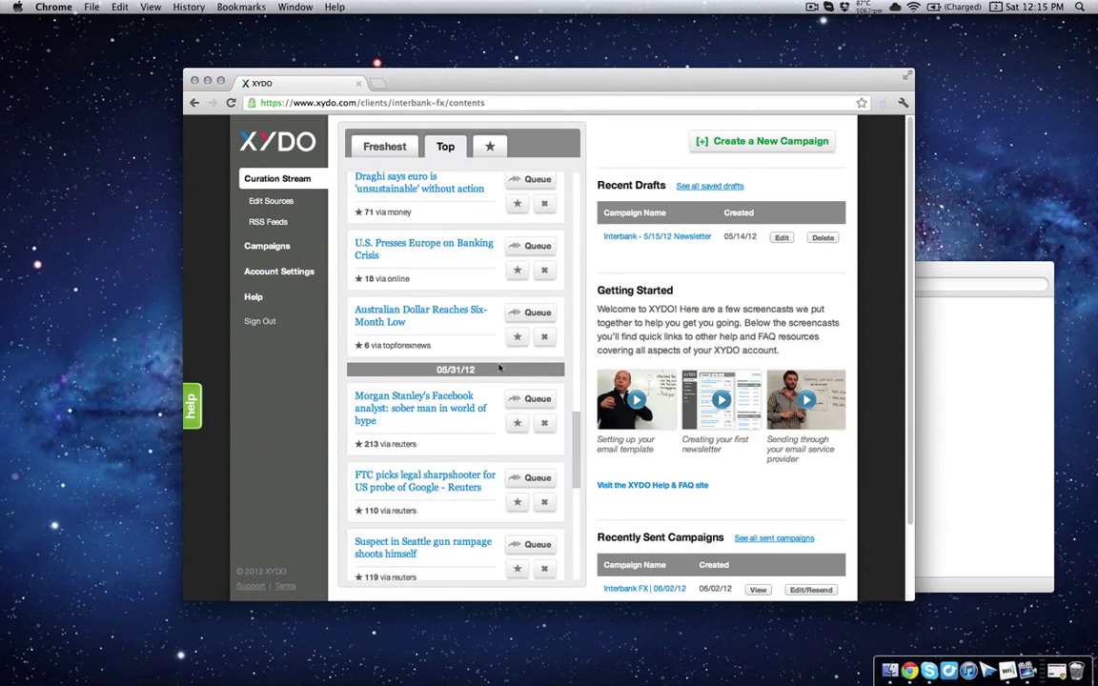
scroll(500, 362, "up", 15)
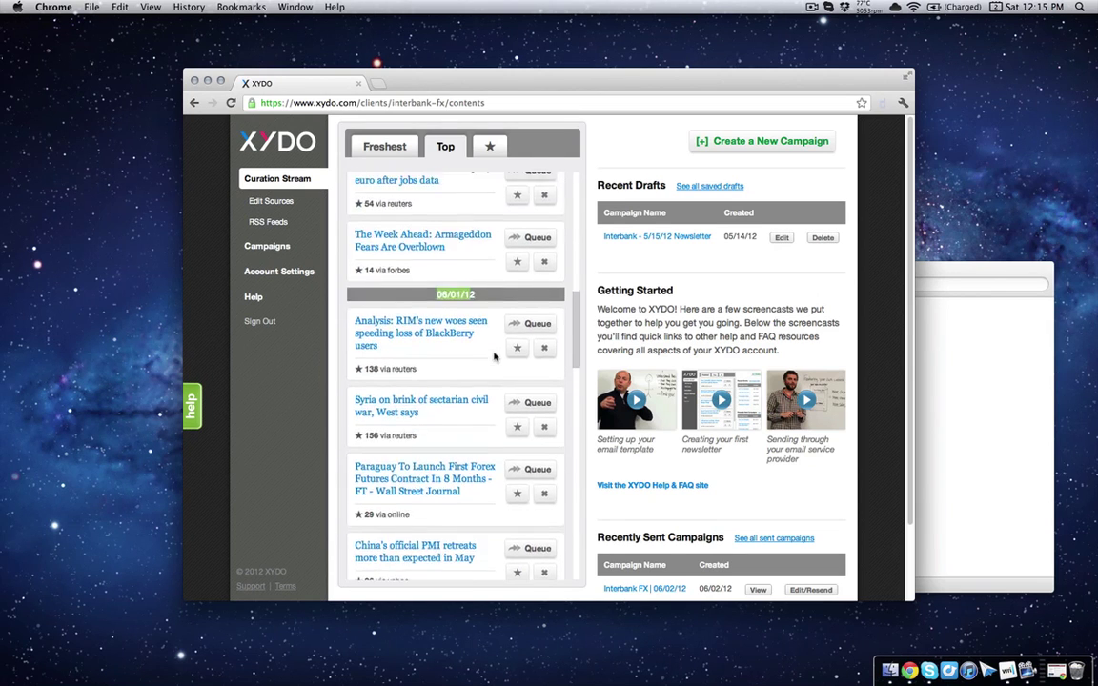
left_click(492, 148)
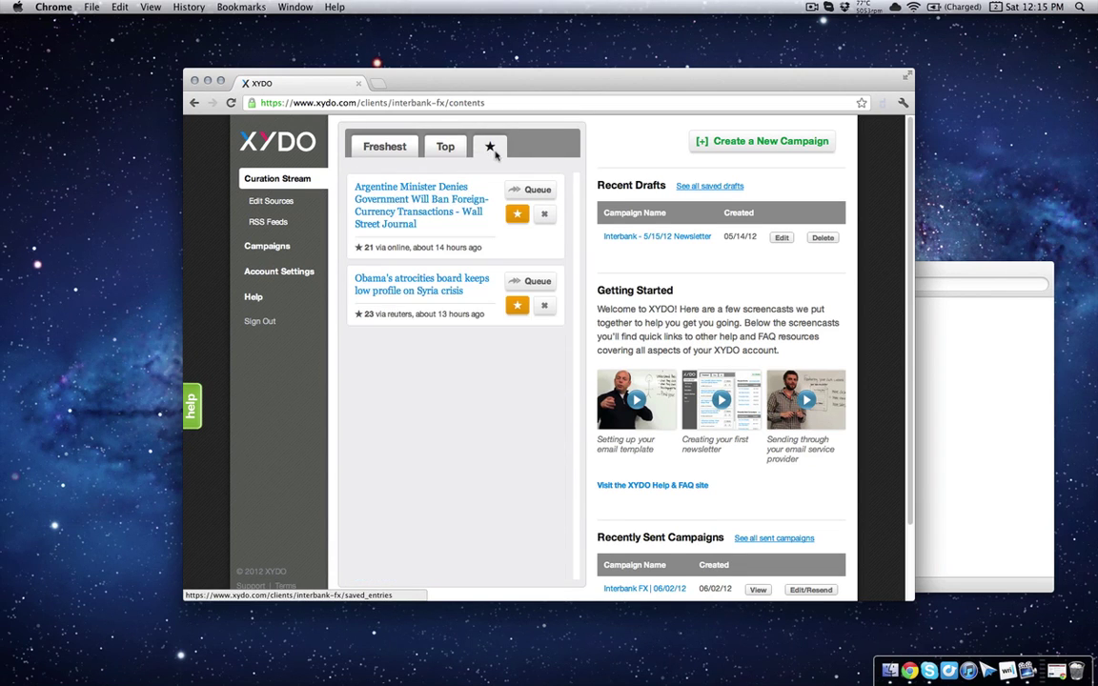
Star the top articles on the Afghan massacre murder charge and the bank oversight office, and show the starred list
left_click(445, 148)
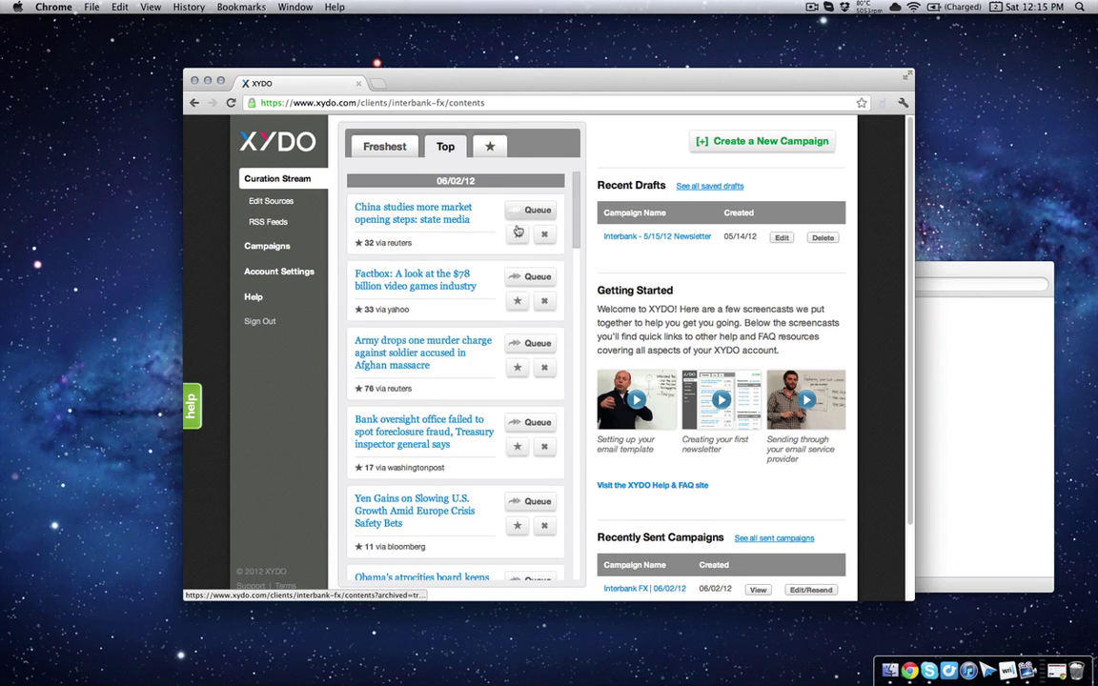
left_click(517, 305)
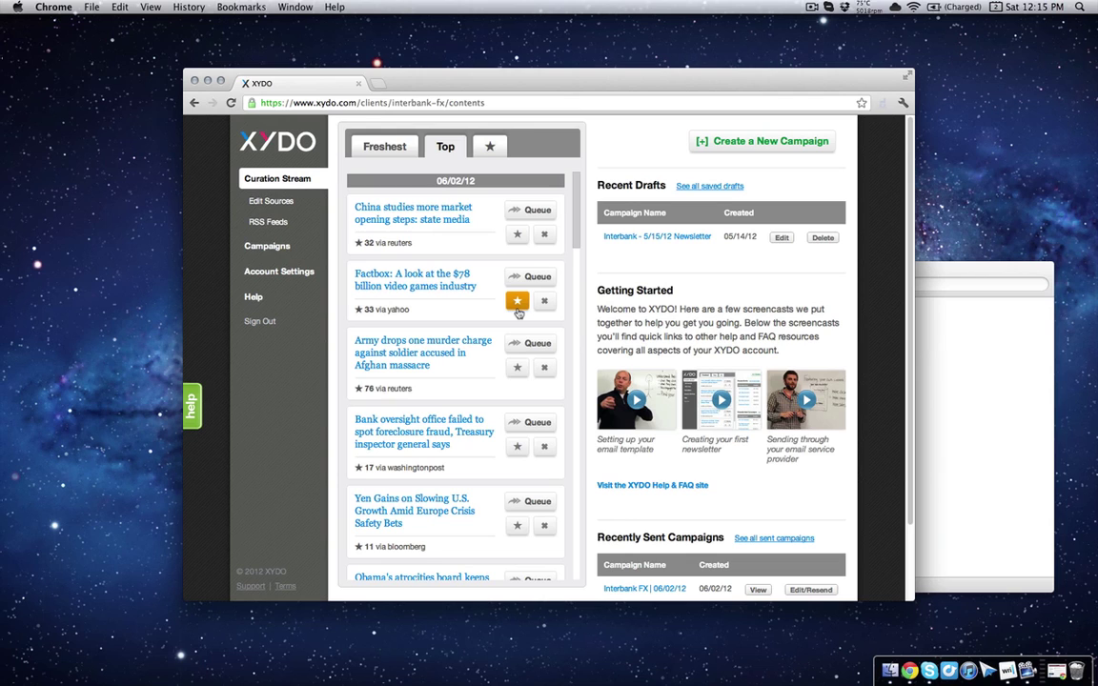
scroll(517, 312, "down", 2)
left_click(516, 305)
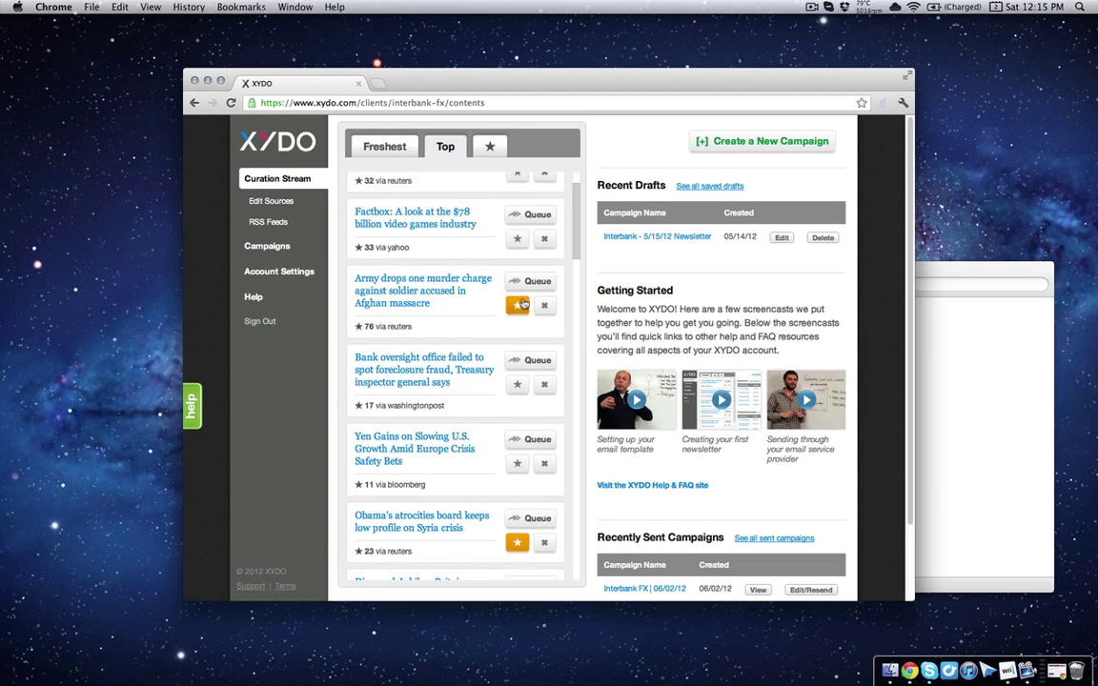
left_click(527, 383)
scroll(534, 382, "down", 1)
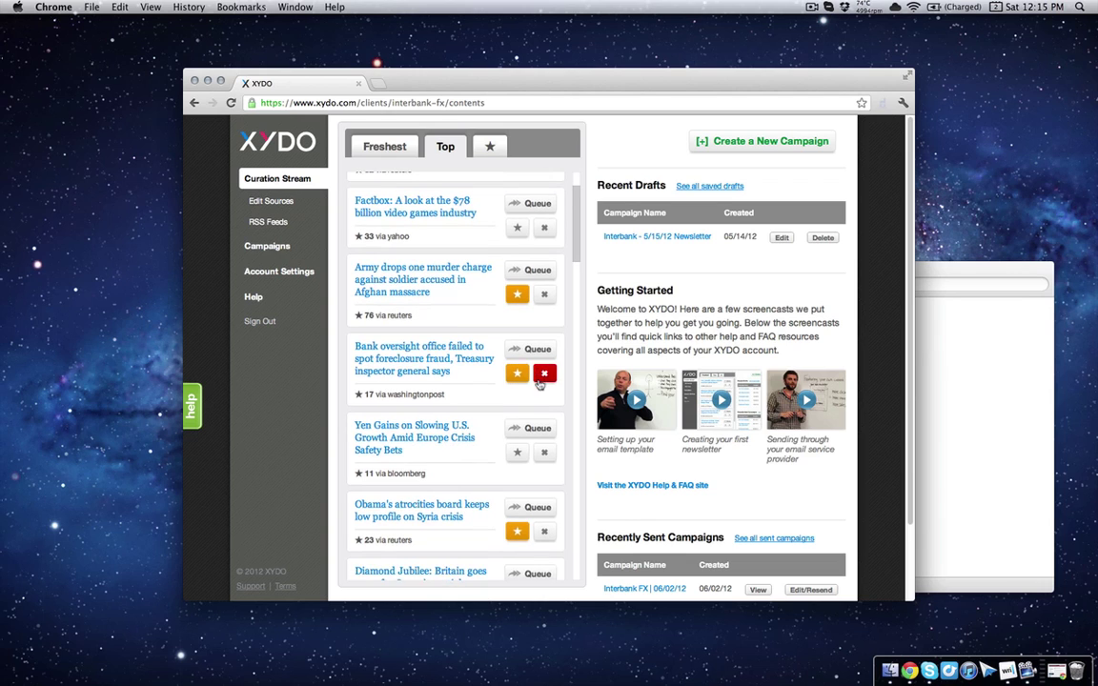
left_click(489, 145)
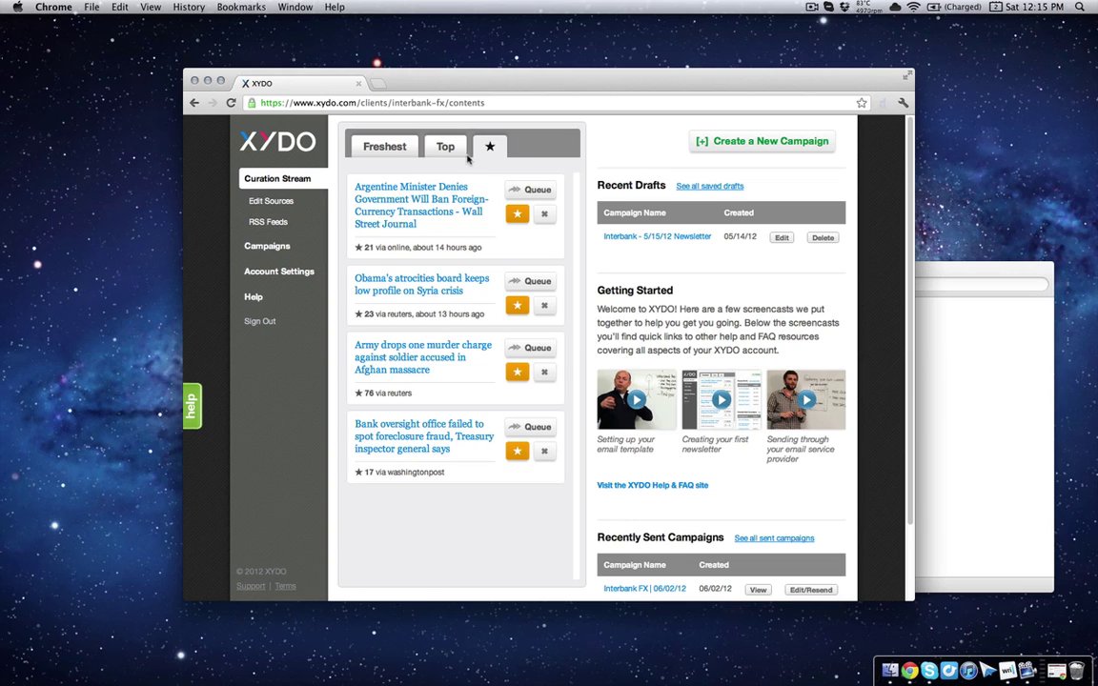
Return to the freshest articles and start a new campaign, keeping the suggested name Interbank FX | 06/02/12
left_click(405, 146)
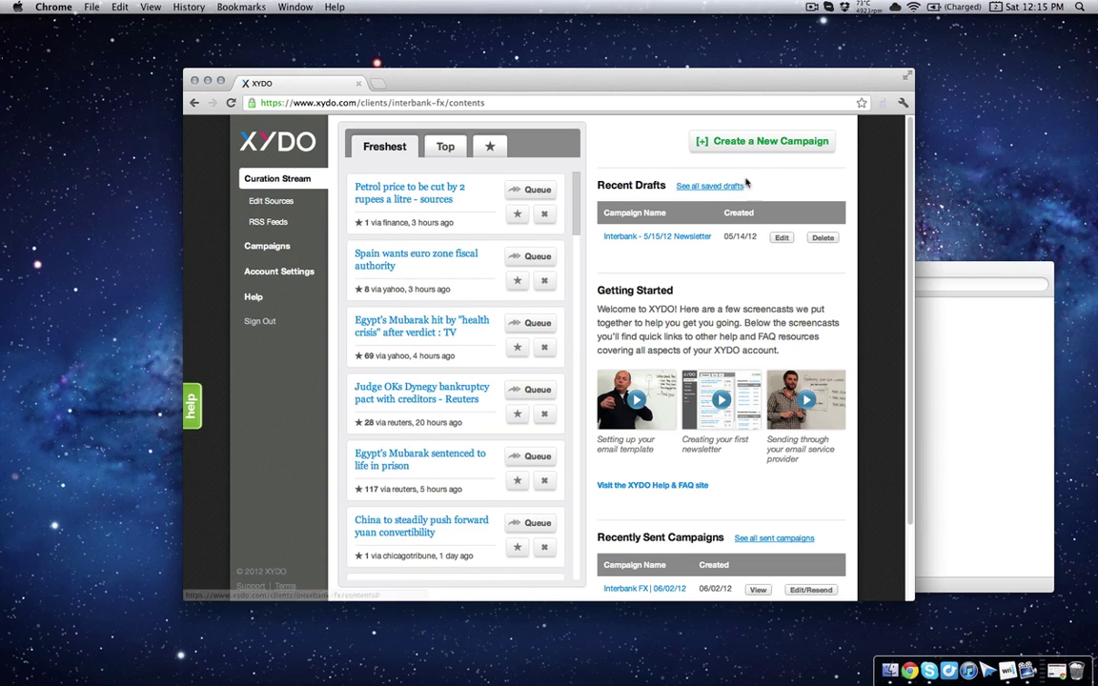
left_click(762, 143)
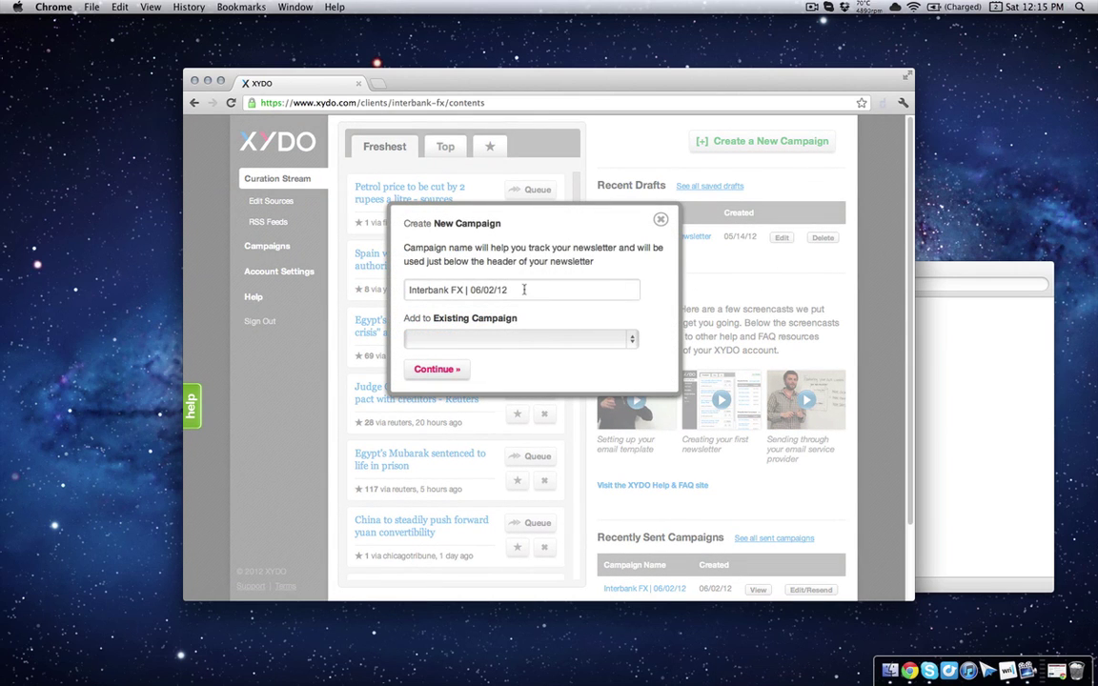
left_click_drag(523, 290, 413, 292)
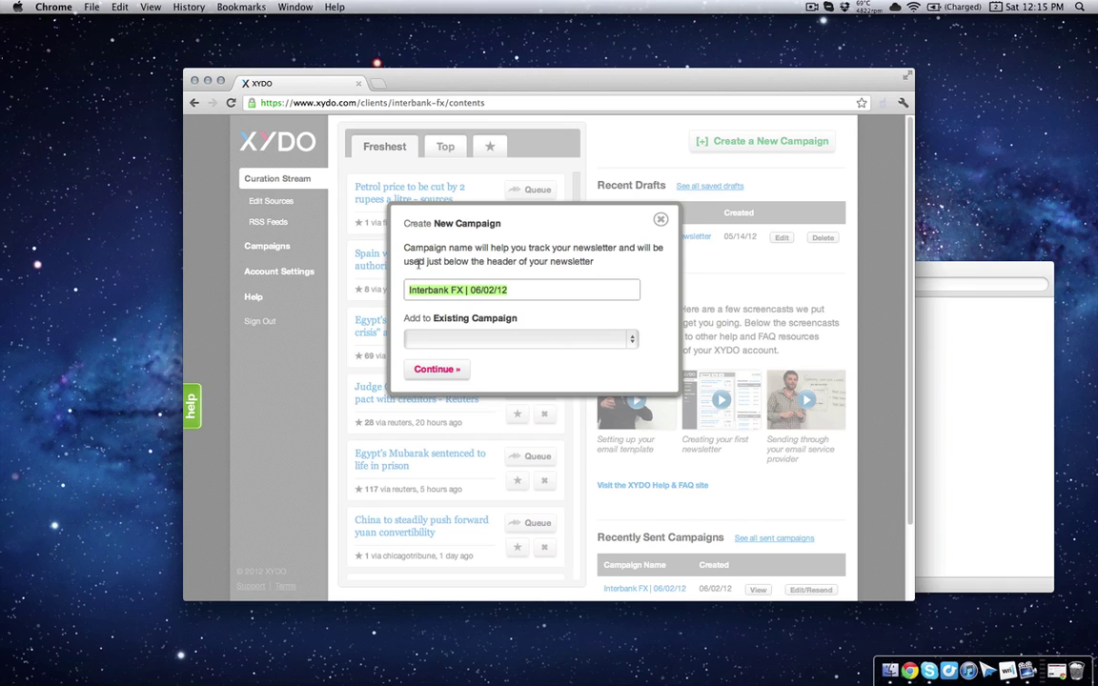
left_click(516, 290)
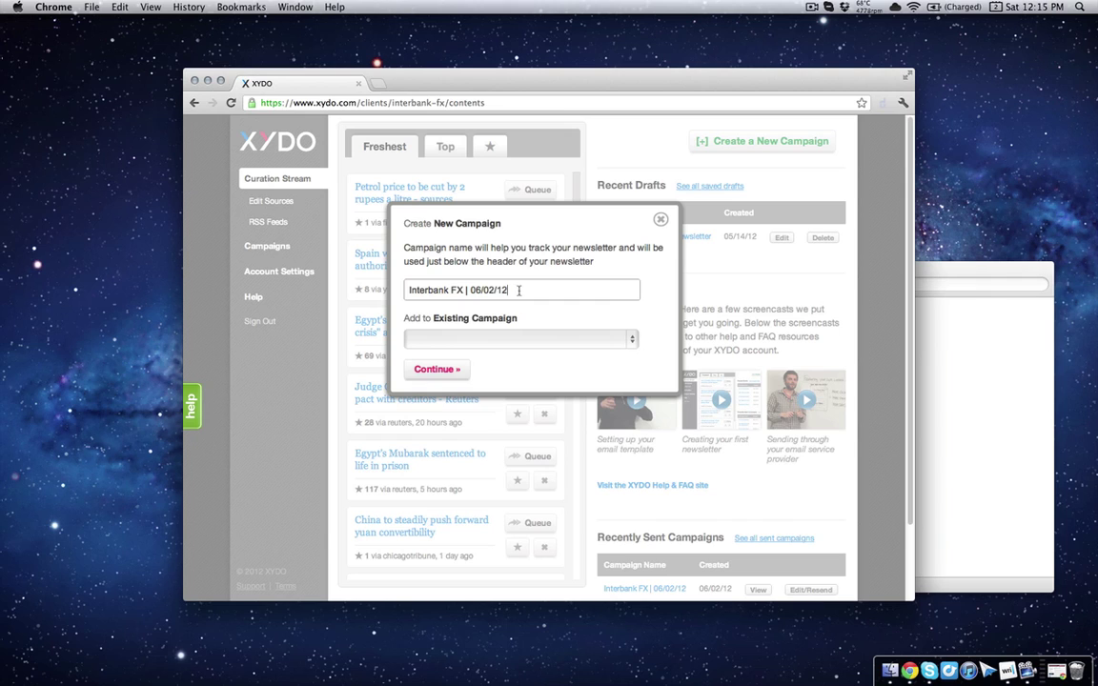
left_click_drag(519, 290, 401, 291)
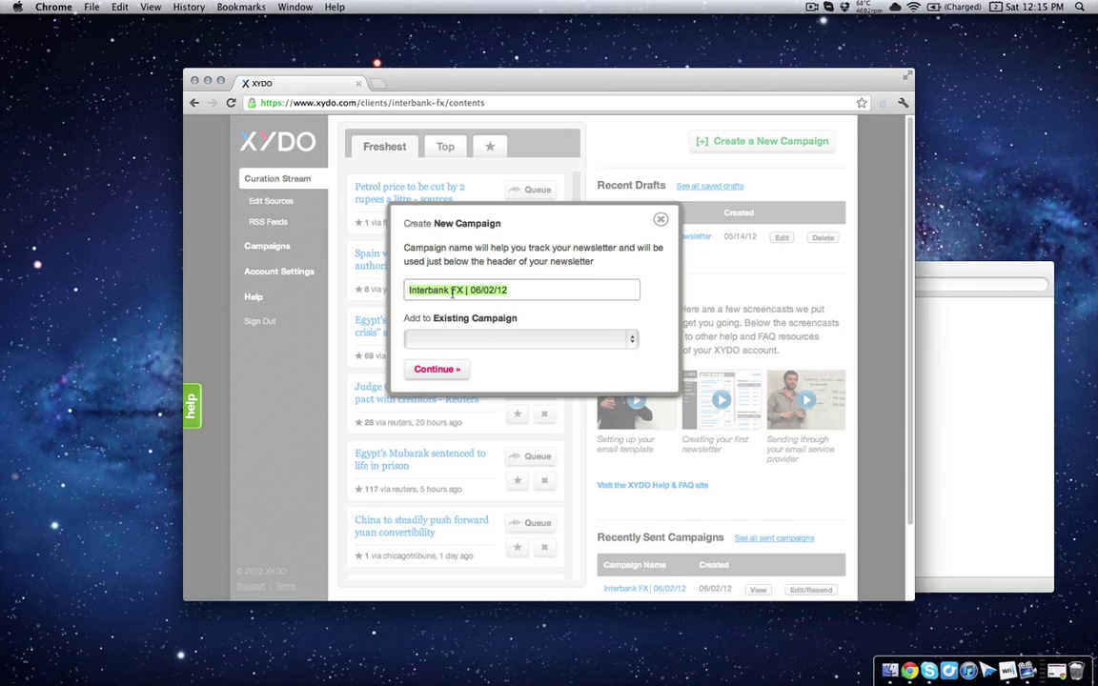
Try selecting the existing campaign Interbank - 5/15/12 Newsletter, and clear that selection again
left_click(510, 339)
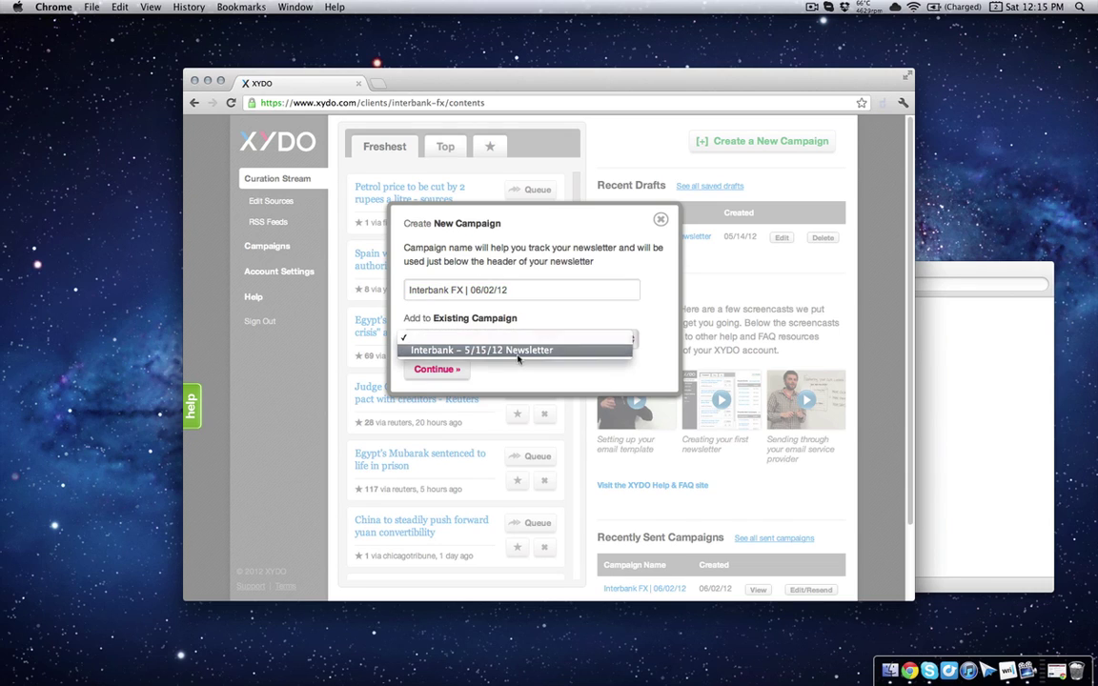
left_click(517, 351)
left_click(518, 345)
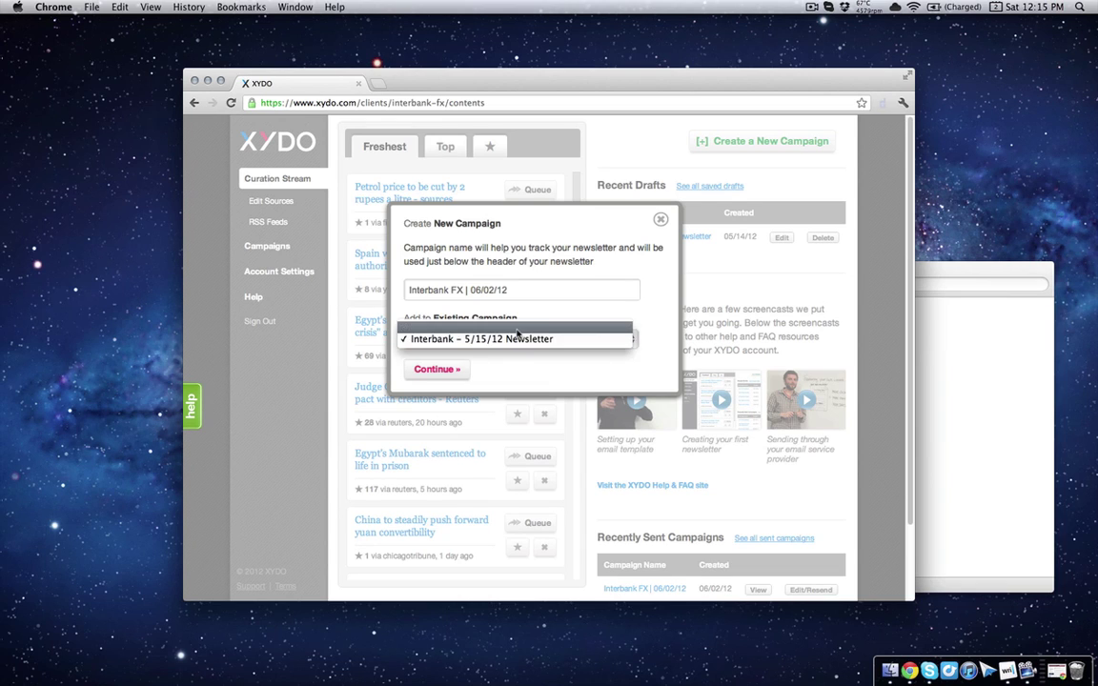
left_click(518, 329)
Create the new campaign with no existing campaign selected, and open and close its name editor without changes
left_click(562, 291)
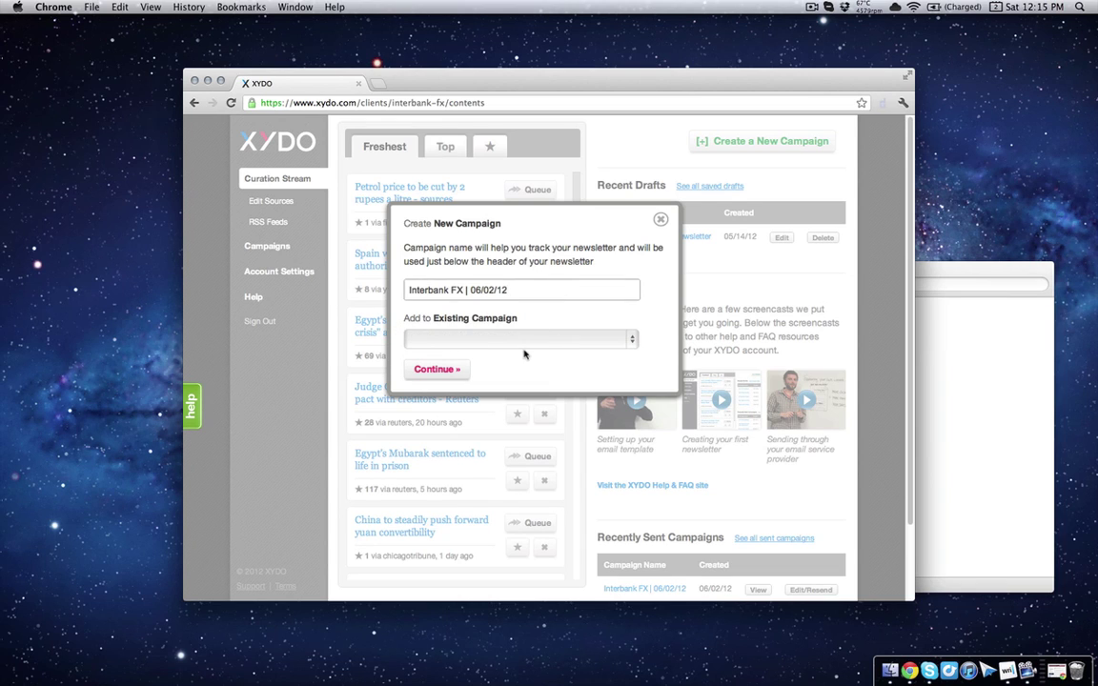
left_click(449, 377)
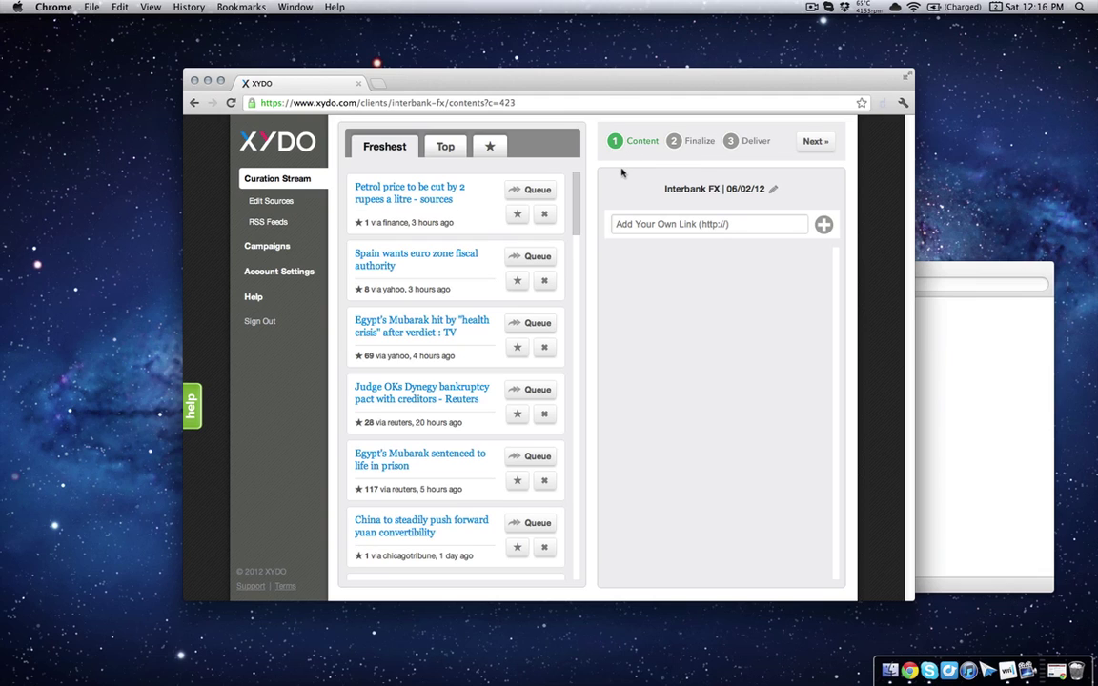
left_click(773, 189)
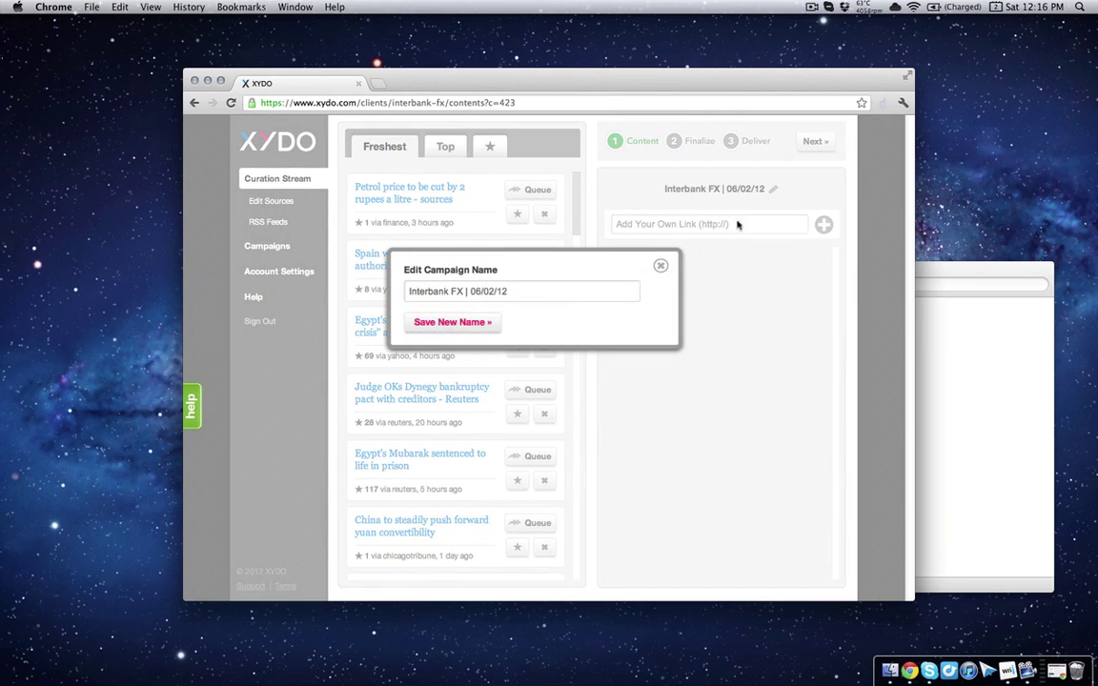
left_click(660, 267)
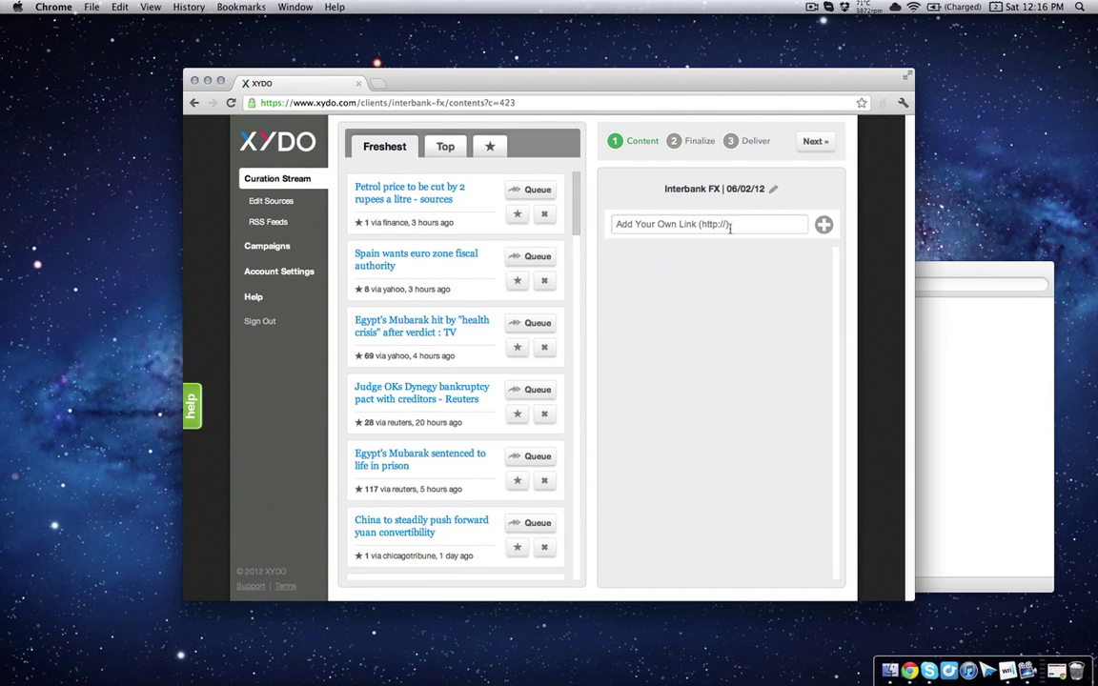
Queue the articles on Mubarak's "health crisis", the Dynegy bankruptcy pact and Mubarak's life sentence for the campaign
left_click(530, 324)
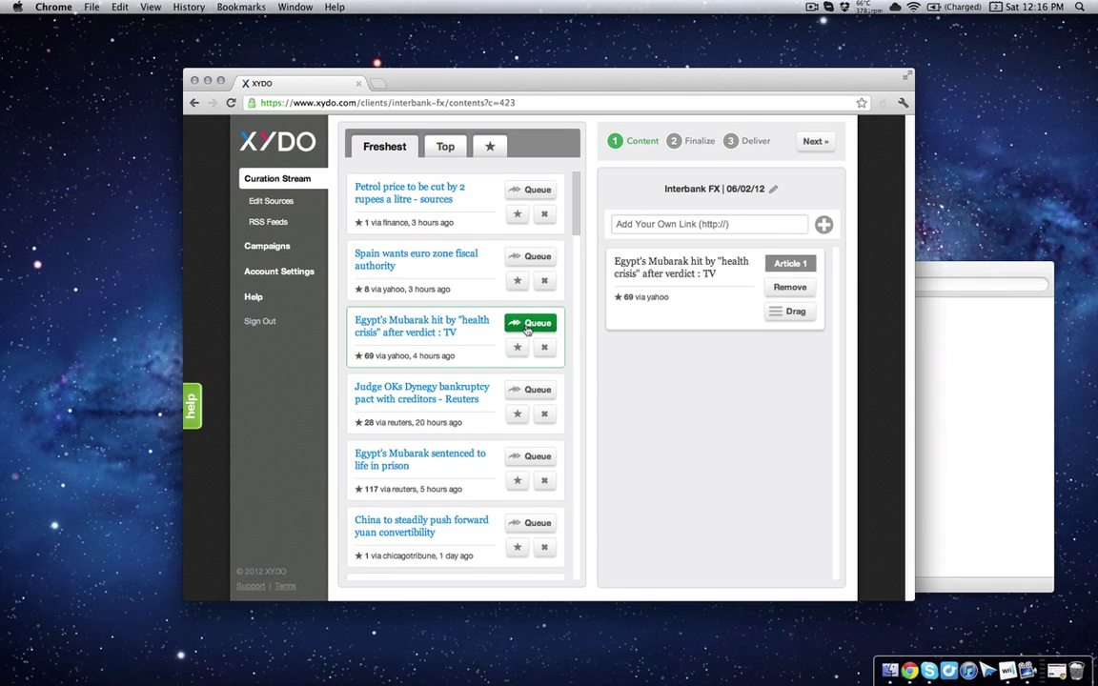
left_click(535, 393)
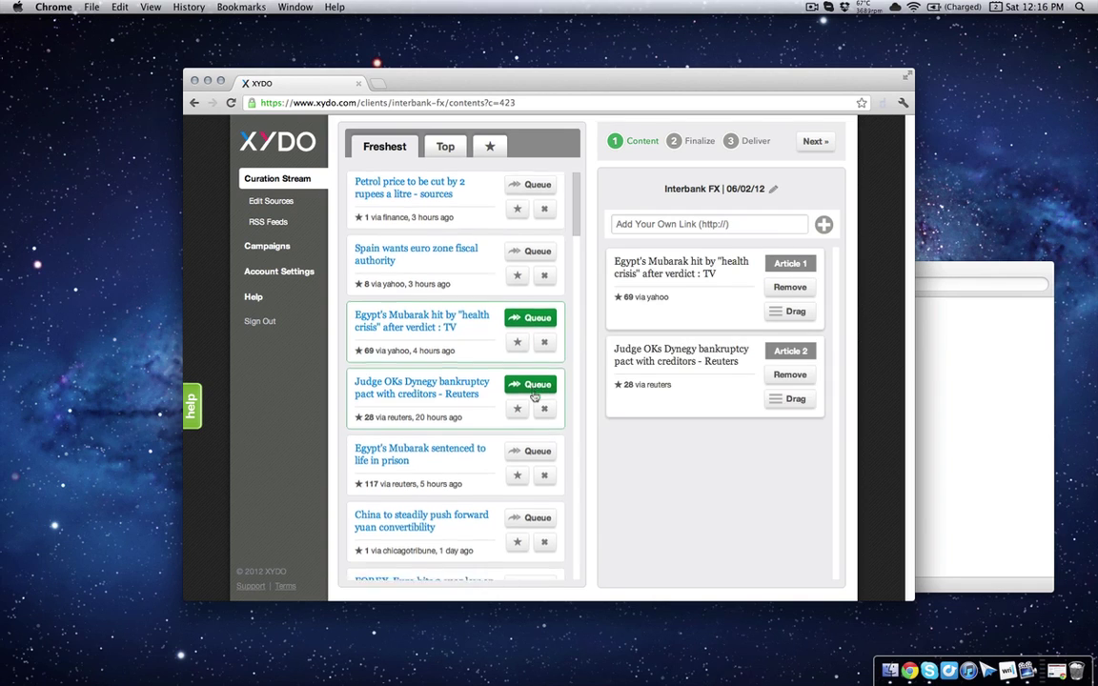
scroll(535, 401, "down", 1)
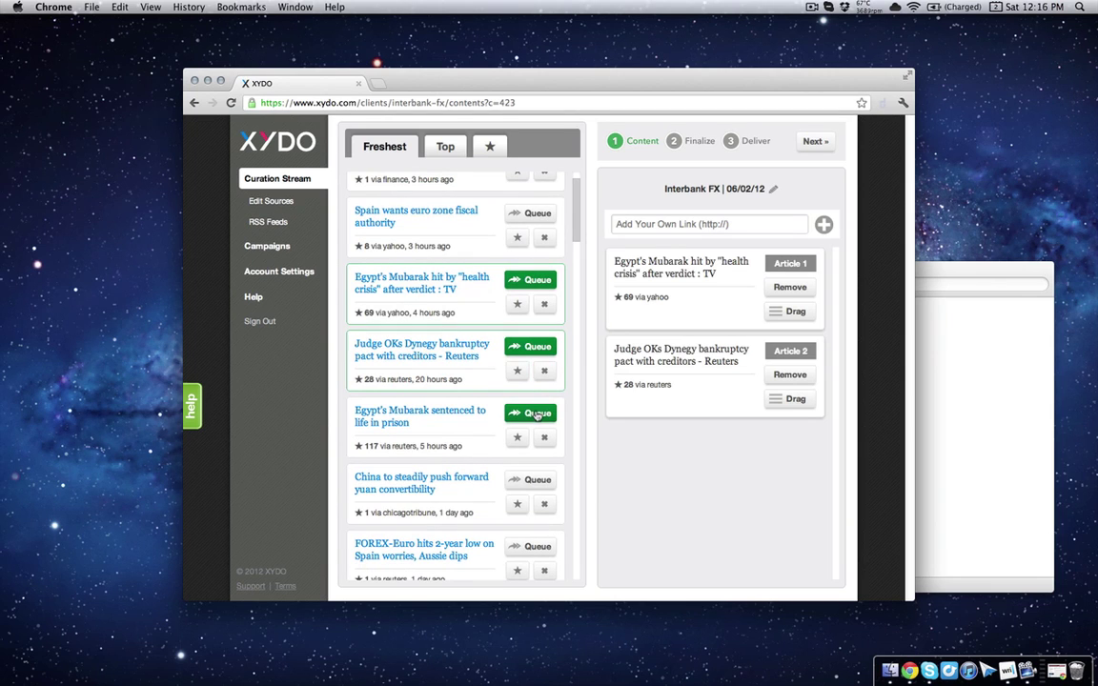
left_click(538, 413)
scroll(459, 414, "down", 1)
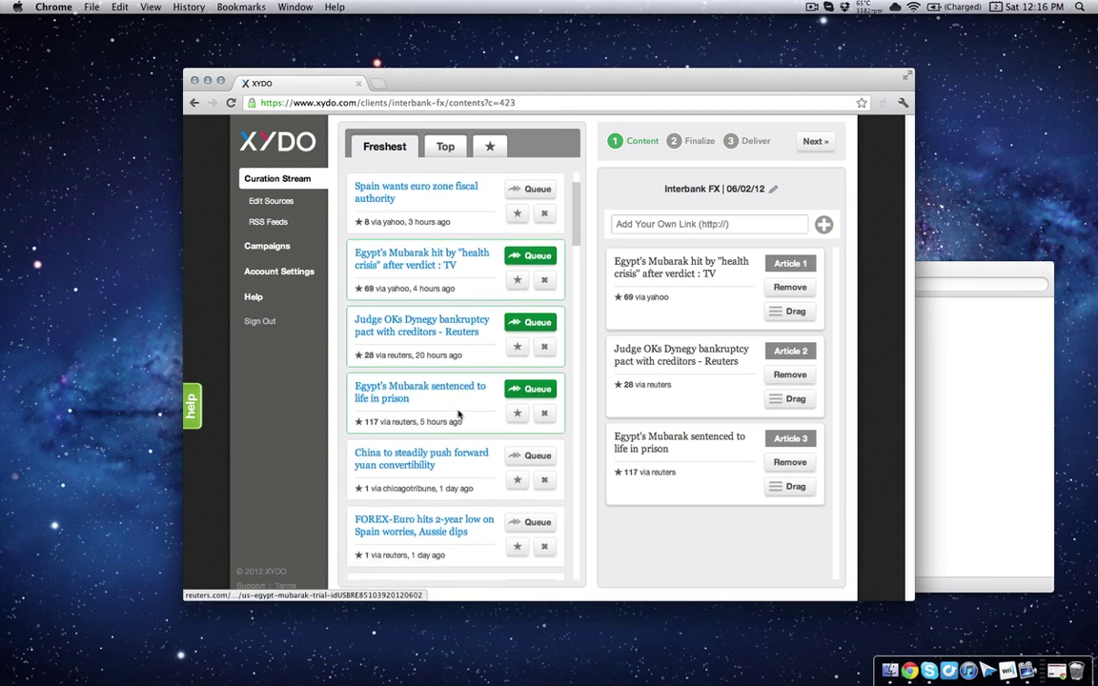
Queue the articles "Forex Weekly Trading Forecast - 06.04.2012" and "Yen Gains on Slowing U.S. Growth Amid Europe Crisis Safety Bets"
scroll(459, 414, "down", 5)
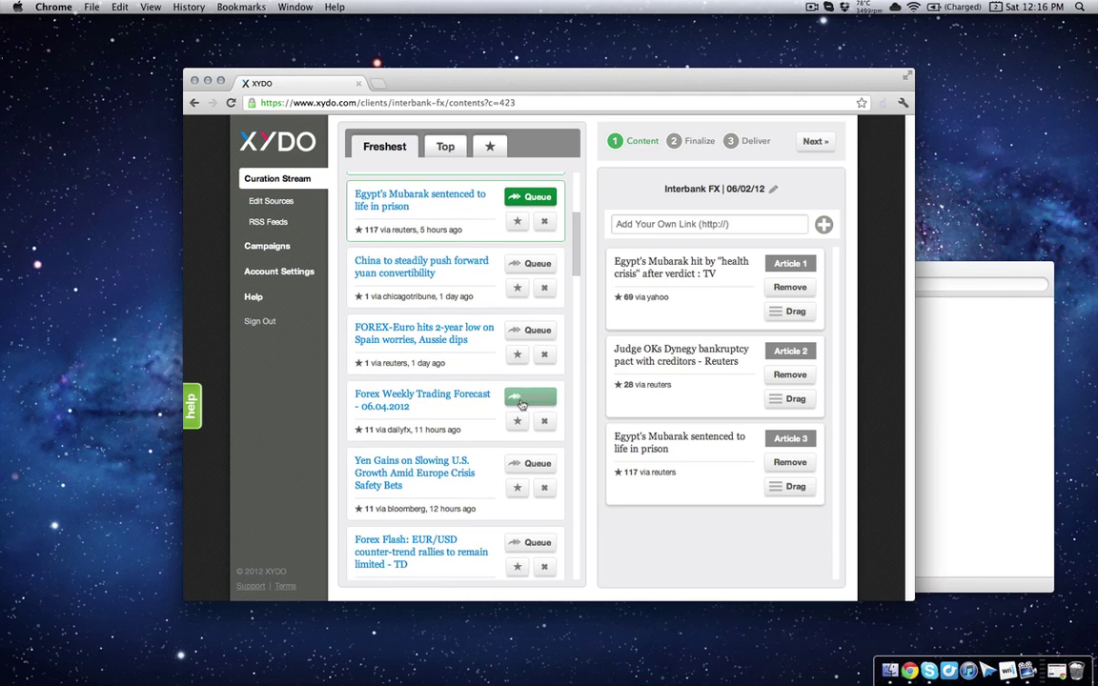
left_click(522, 400)
scroll(521, 395, "down", 2)
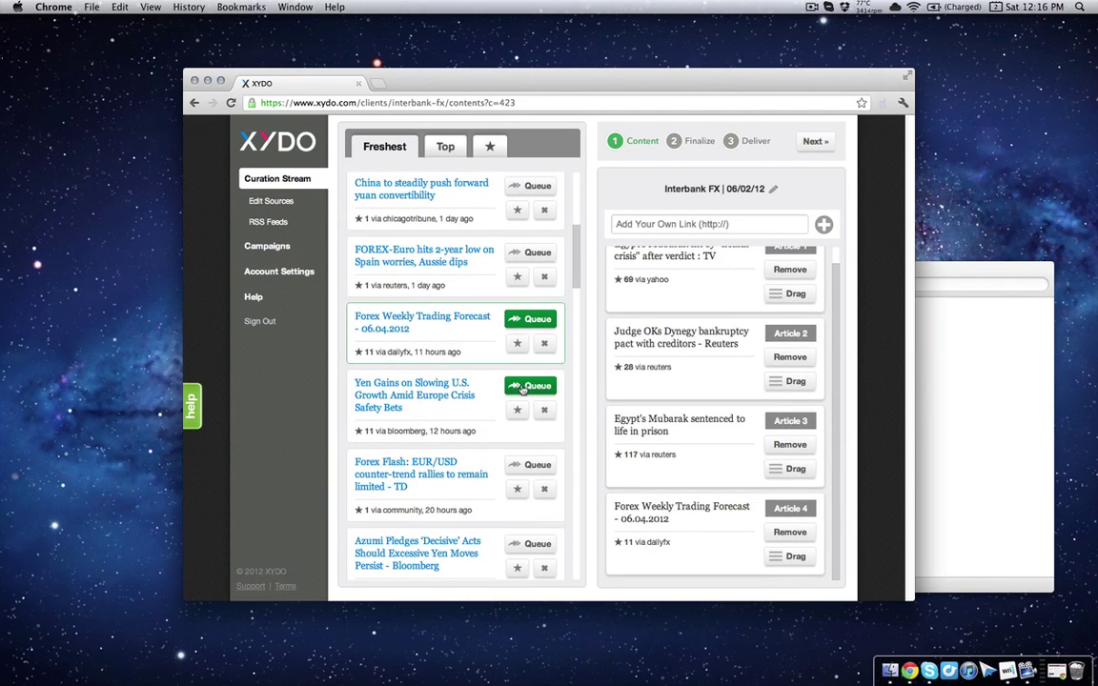
left_click(521, 387)
scroll(522, 410, "down", 1)
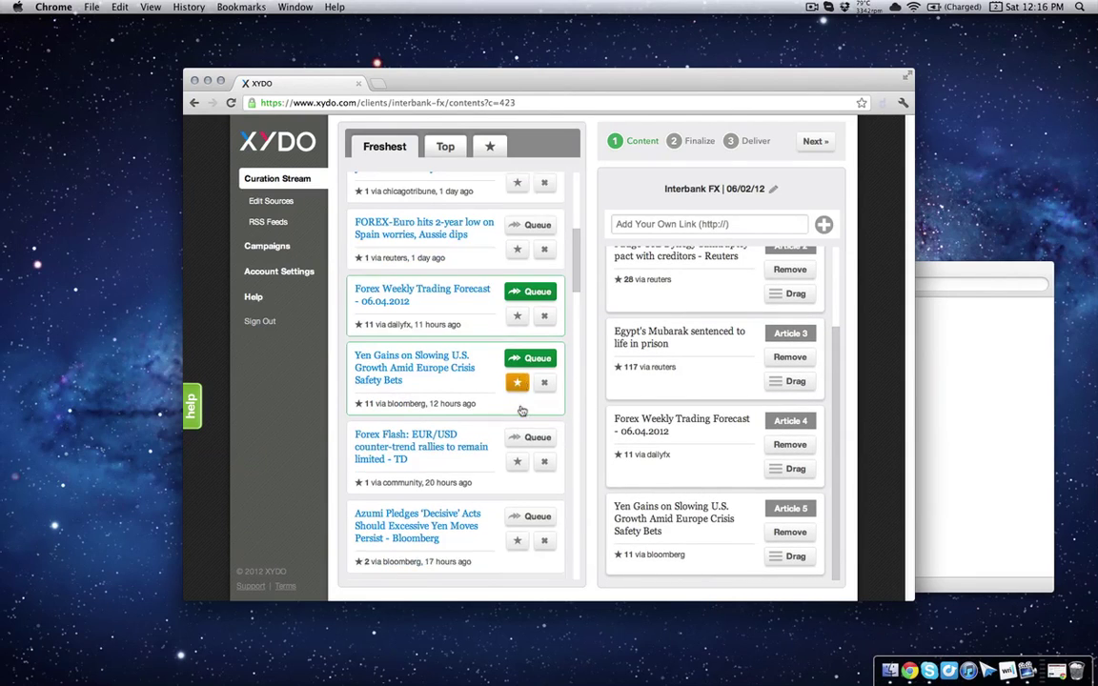
Queue the article "Diamond Jubilee: Britain goes crazy for Queen's special party" for the campaign
scroll(521, 410, "down", 1)
left_click(519, 406)
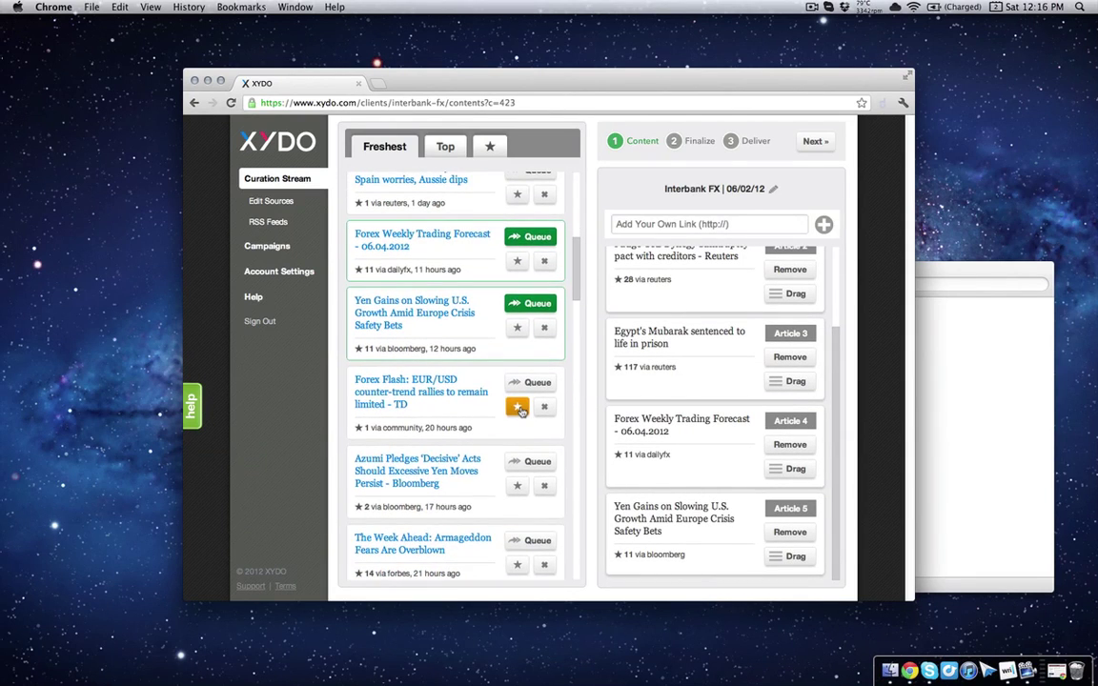
scroll(523, 414, "down", 1)
scroll(526, 415, "down", 1)
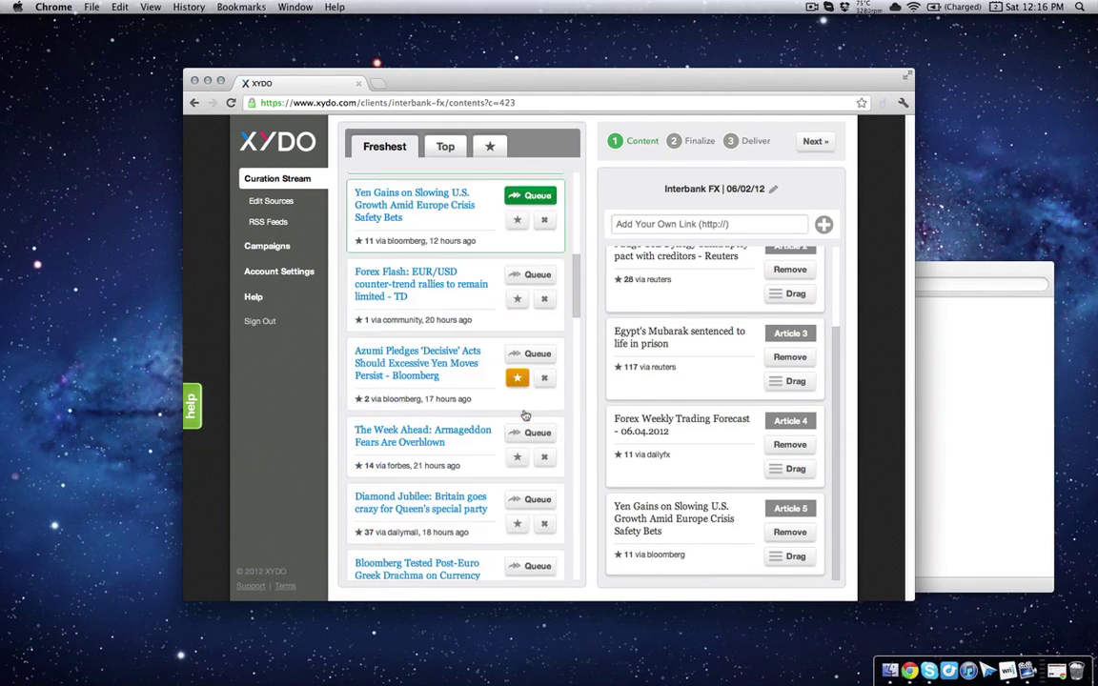
left_click(534, 477)
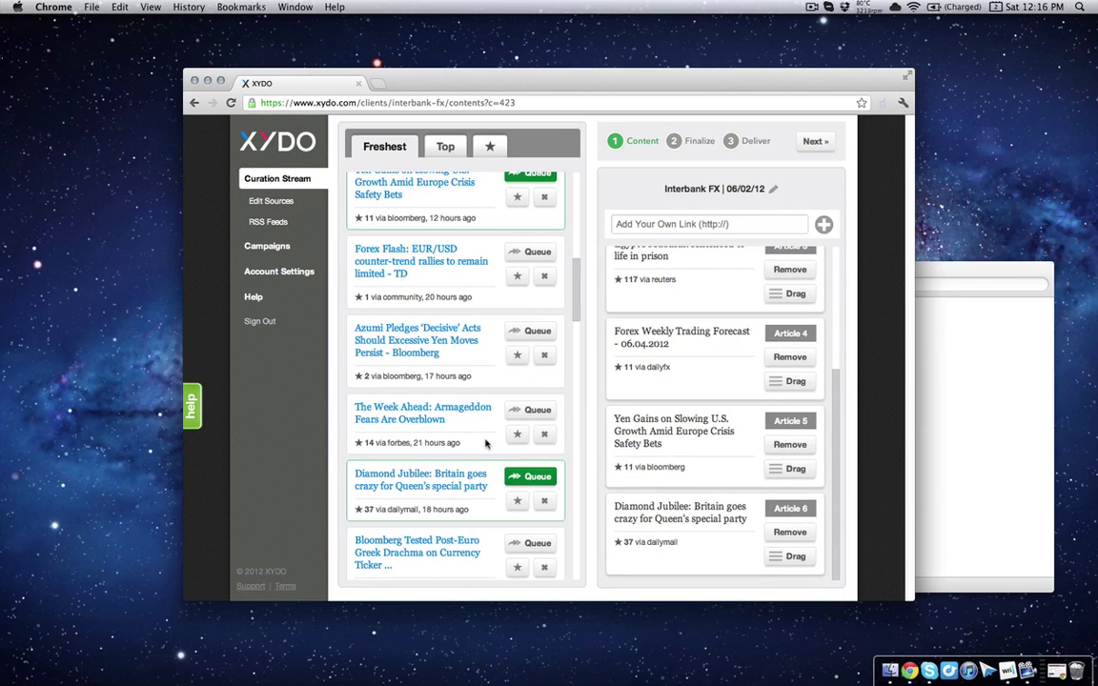
Reorder the queued articles so Mubarak's life sentence comes first and the Dynegy bankruptcy pact second
scroll(486, 440, "up", 1)
scroll(749, 462, "up", 2)
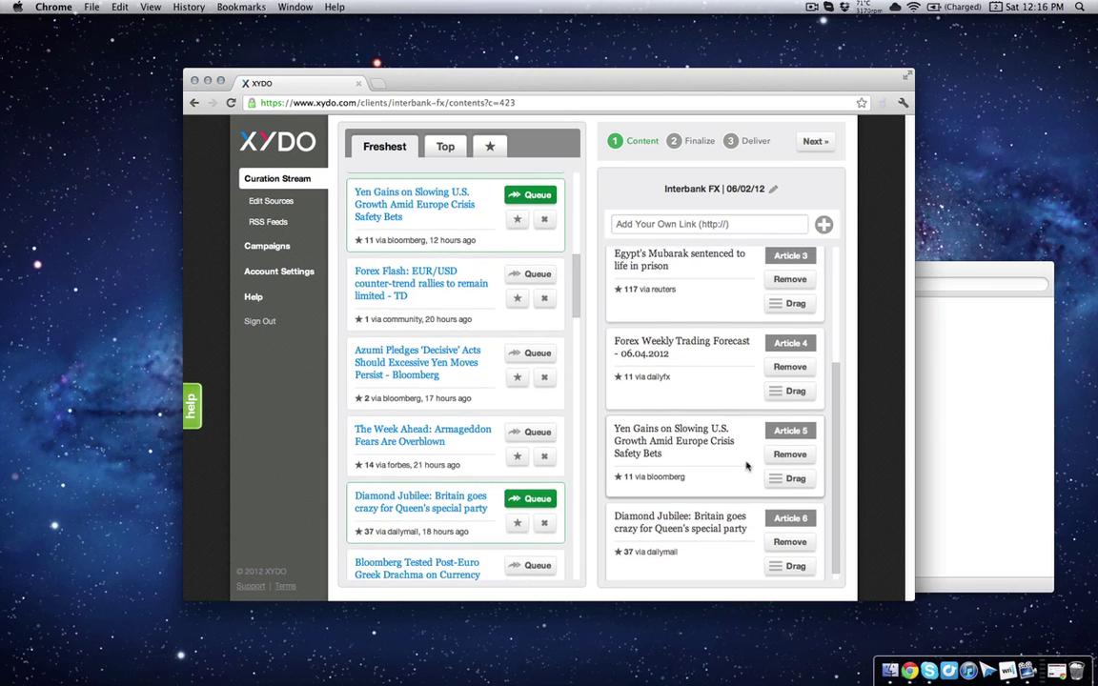
scroll(747, 466, "up", 5)
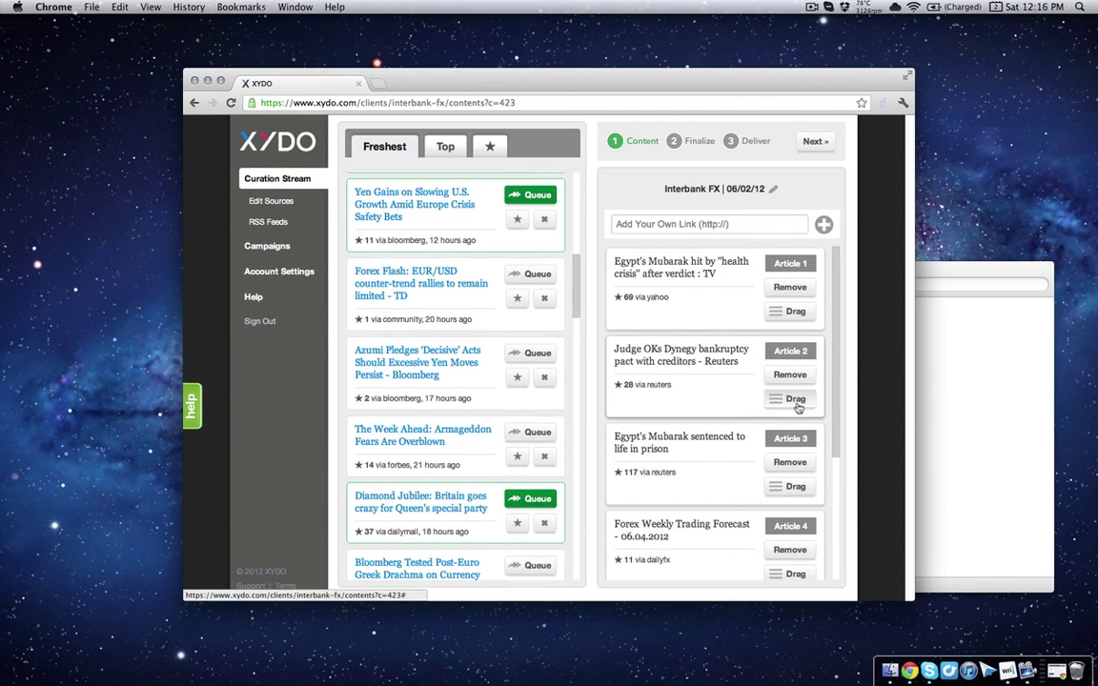
left_click_drag(797, 398, 798, 286)
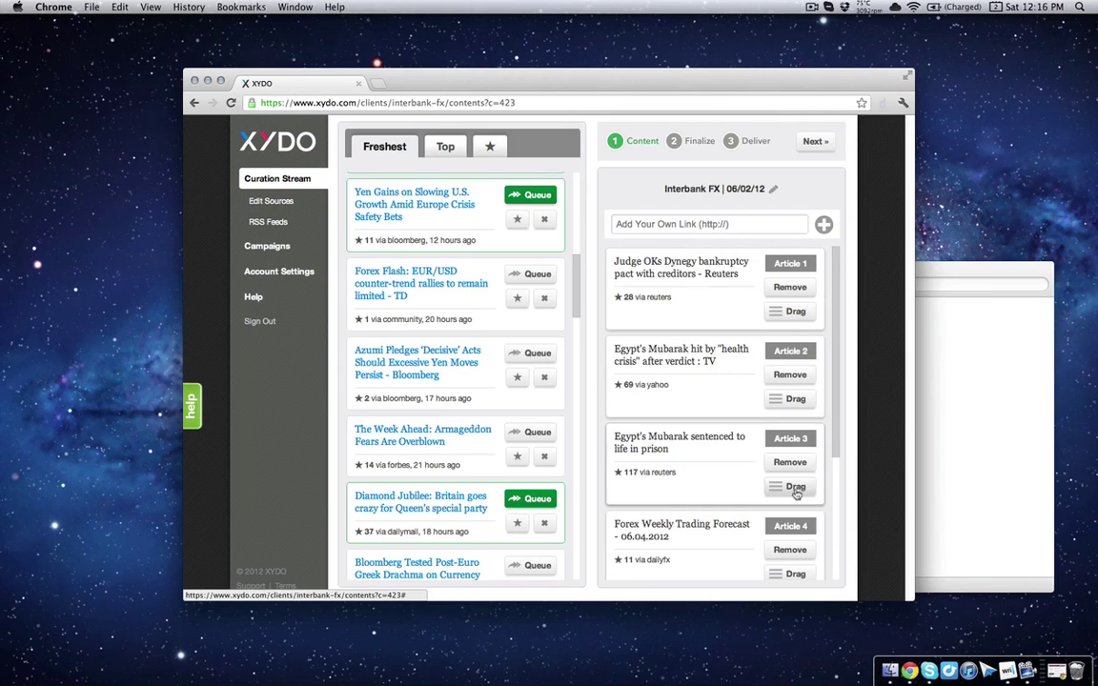
left_click_drag(797, 486, 794, 291)
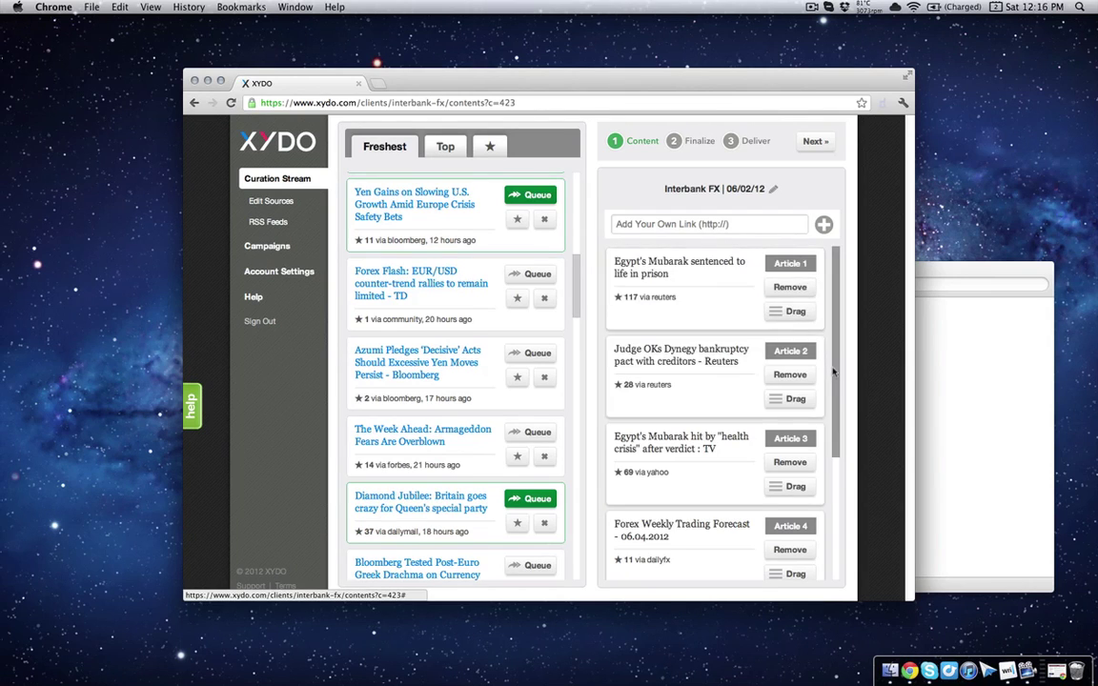
Remove the article "Forex Weekly Trading Forecast - 06.04.2012" from the campaign's queued content
scroll(815, 476, "down", 3)
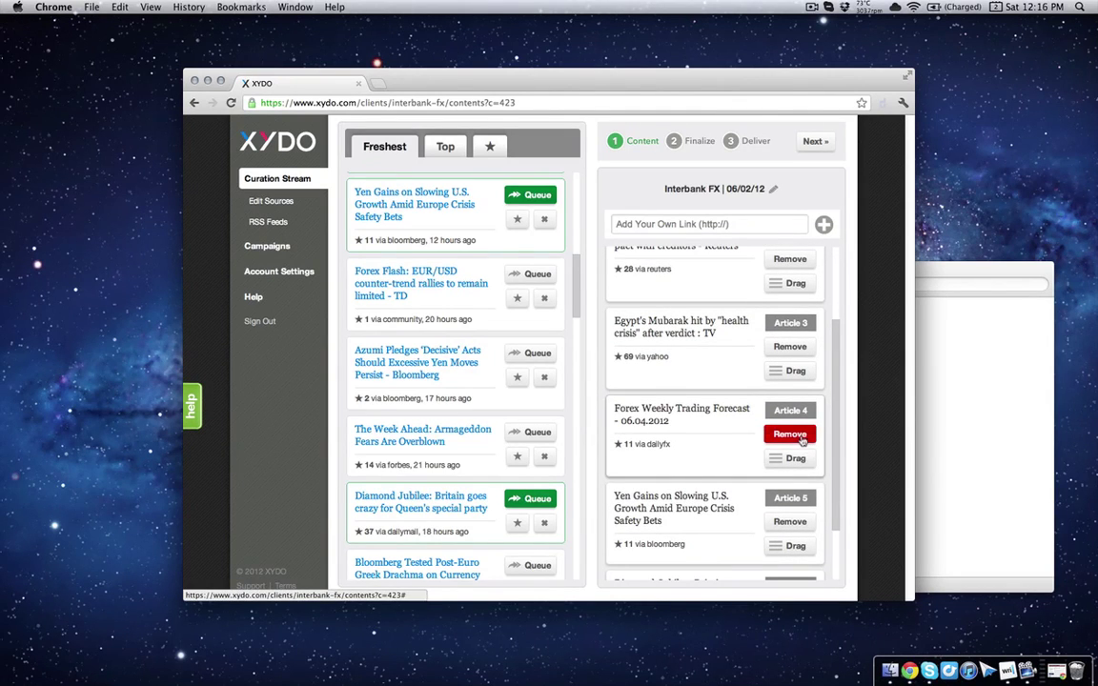
left_click(790, 434)
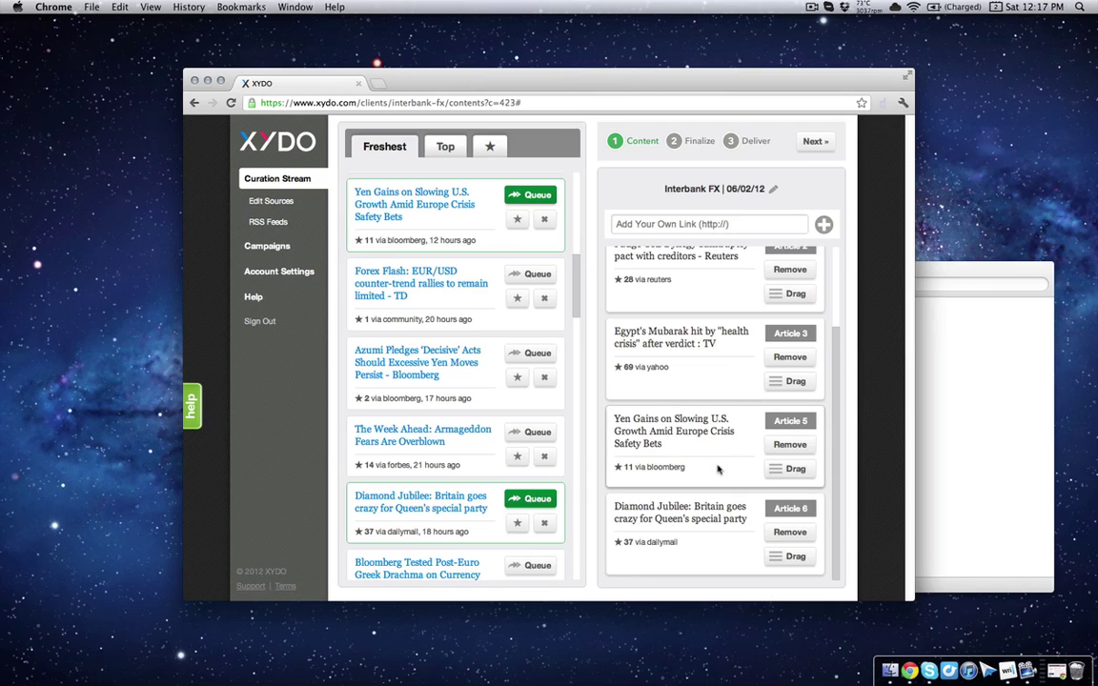
scroll(719, 469, "up", 3)
scroll(720, 469, "down", 3)
scroll(722, 469, "up", 3)
scroll(724, 472, "down", 3)
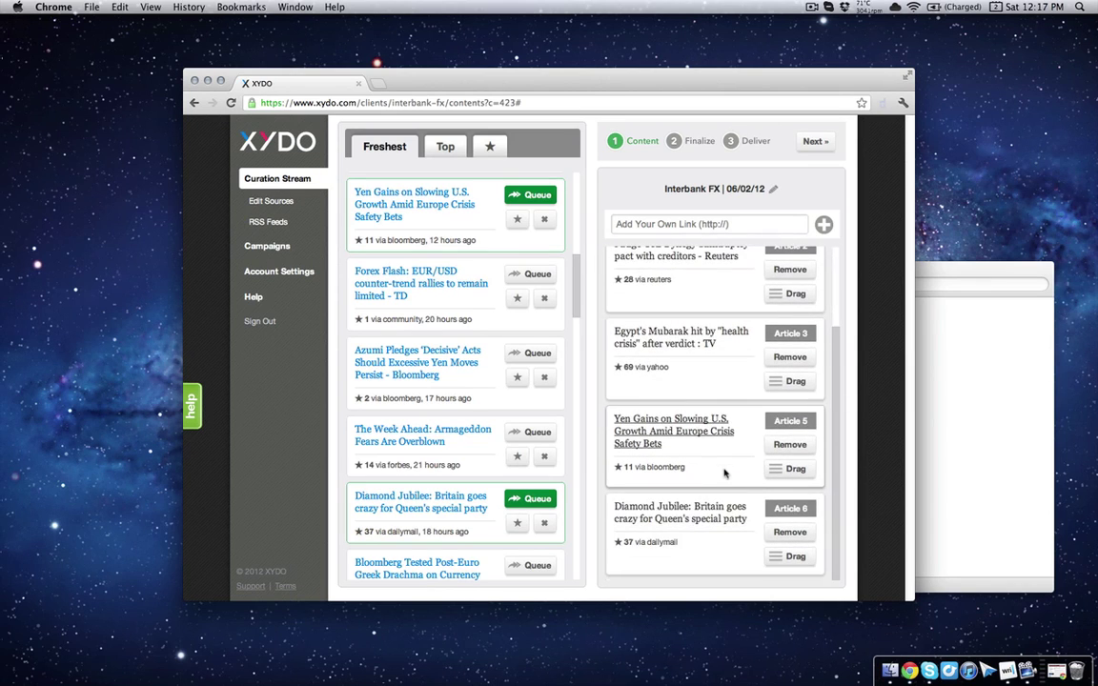
Queue the Wall Street Journal article "Argentine Minister Denies Government Will Ban Foreign-Currency Transactions" for the campaign
scroll(539, 439, "down", 5)
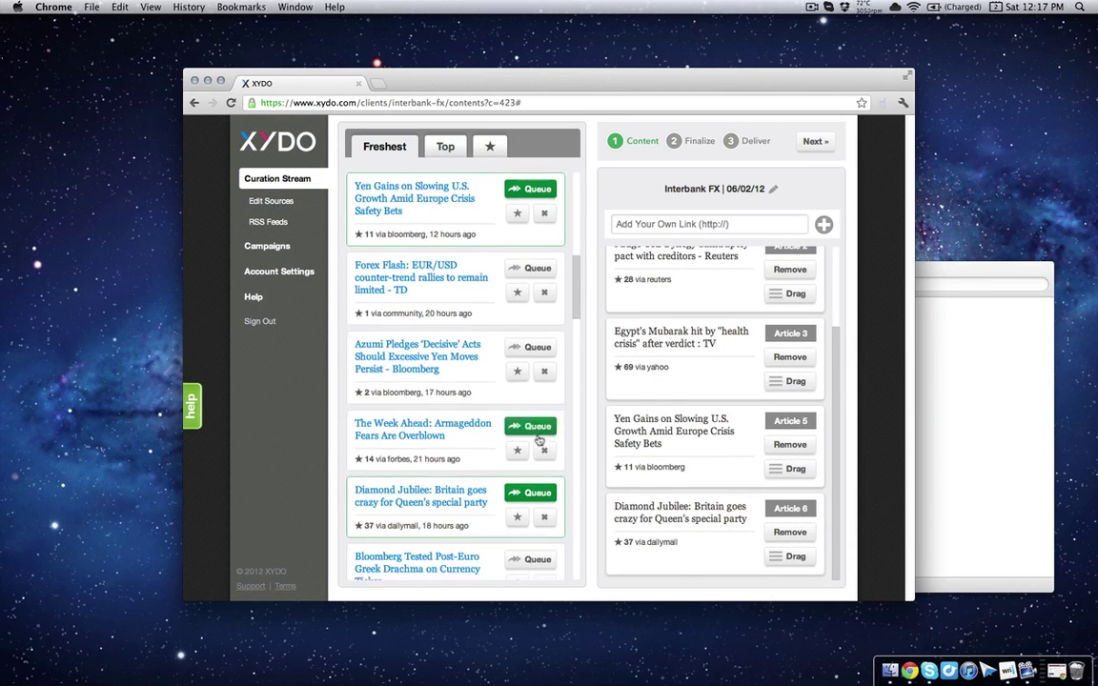
scroll(539, 434, "down", 1)
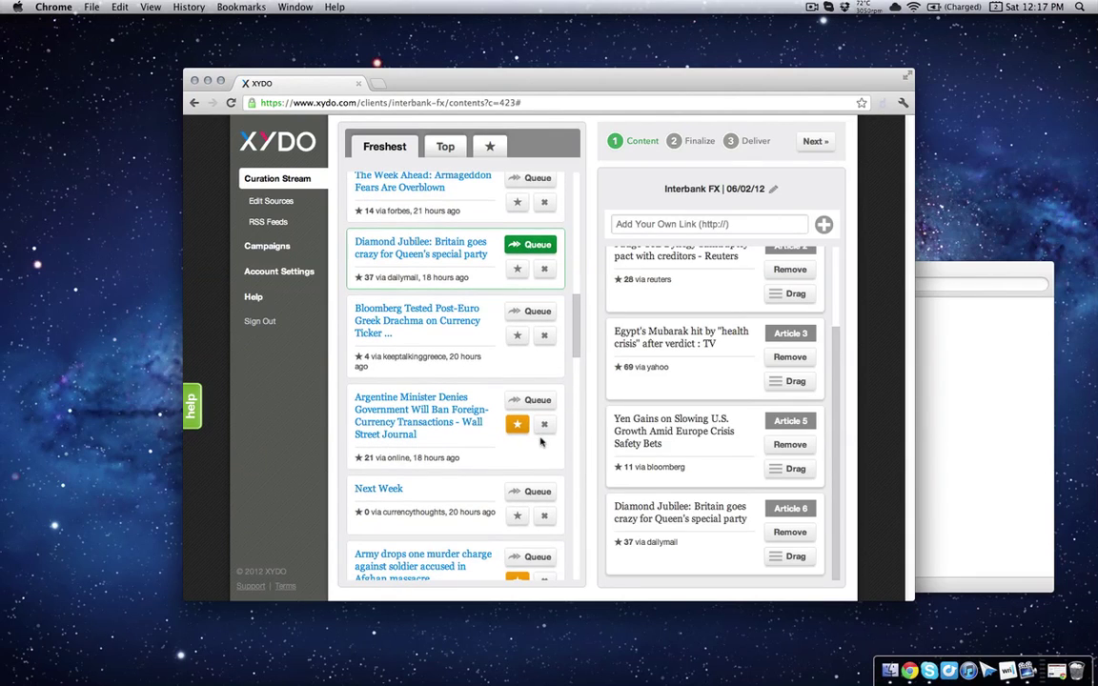
left_click(537, 402)
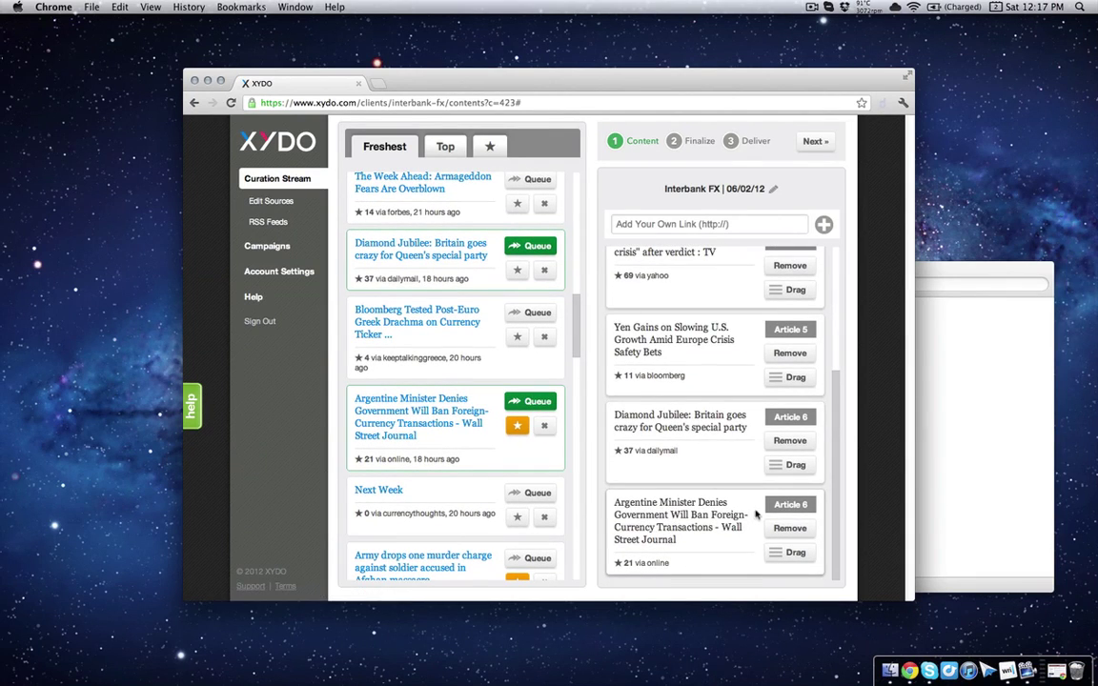
scroll(754, 496, "up", 5)
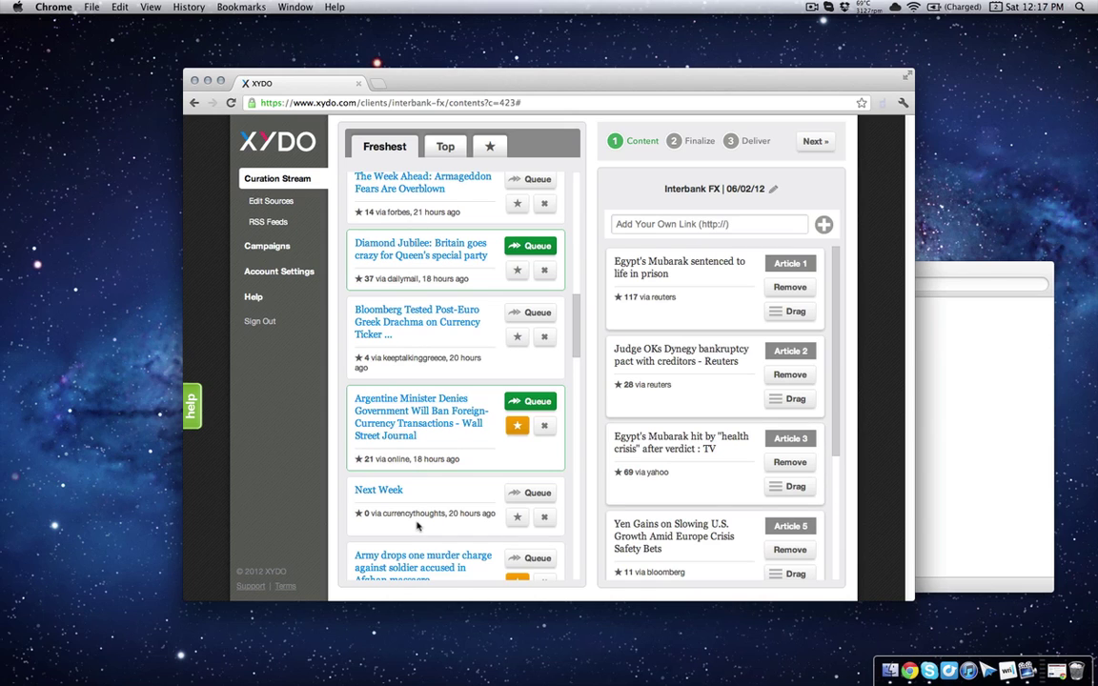
Restore the minimized Times of India window with "India's forex reserves drop by $1.74 billion" and copy the article's web address
left_click(1058, 674)
left_click_drag(528, 100, 357, 104)
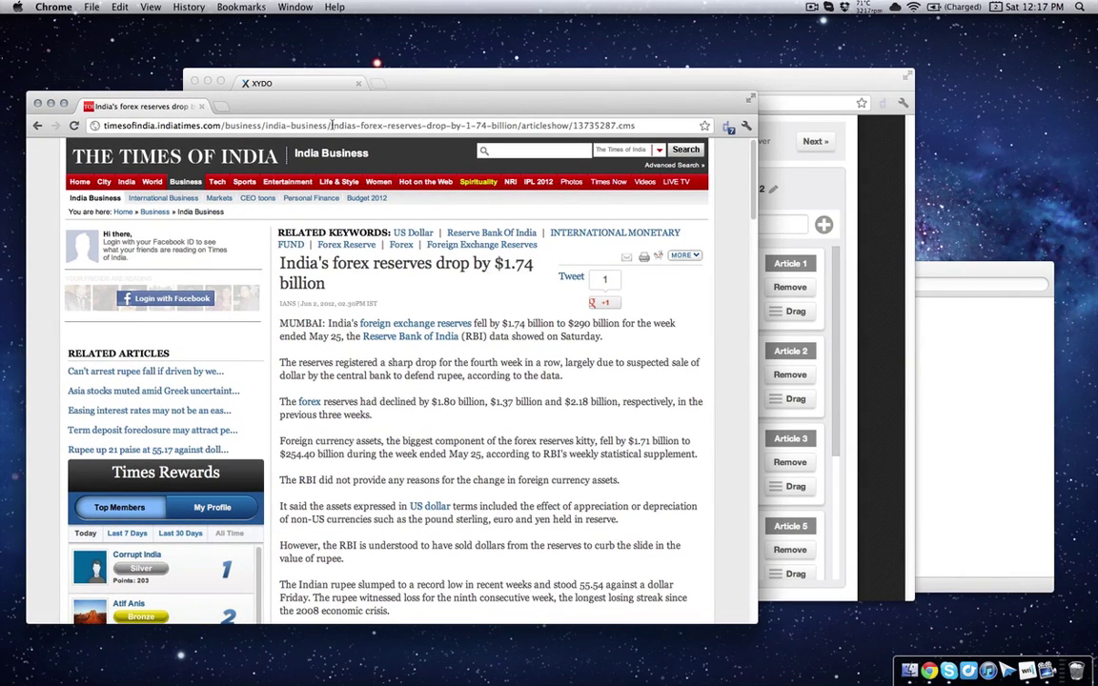
left_click(332, 125)
key("super+c")
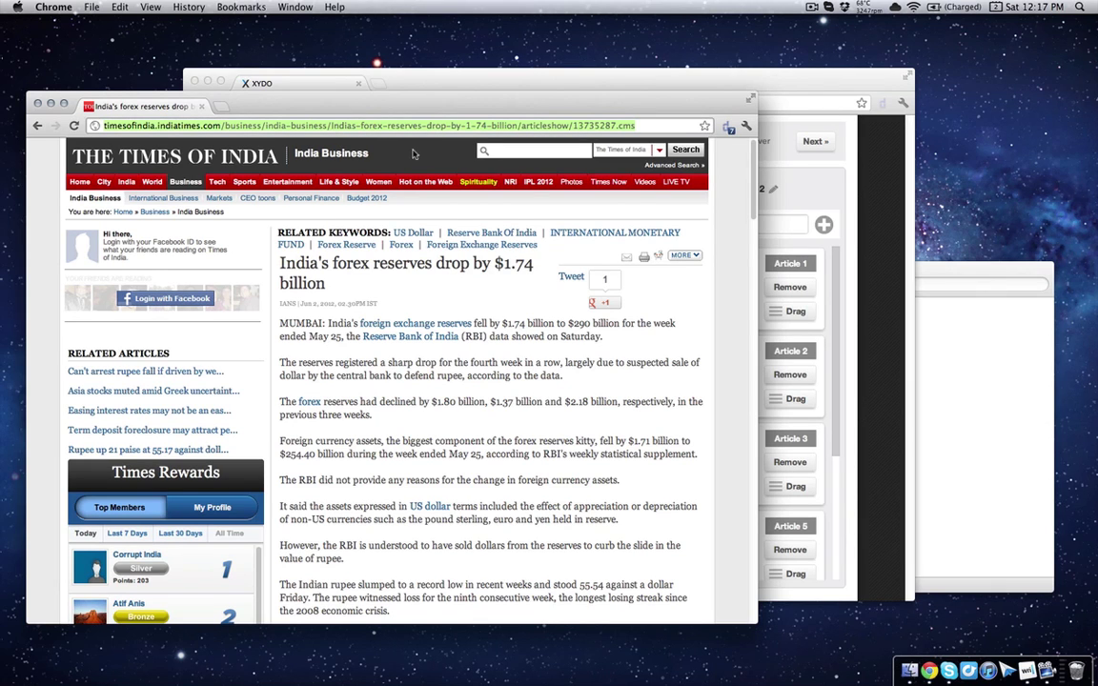
Arrange the article and XYDO windows so both are accessible, and submit the copied address as the campaign's own link
left_click_drag(464, 110, 327, 161)
left_click_drag(520, 84, 578, 80)
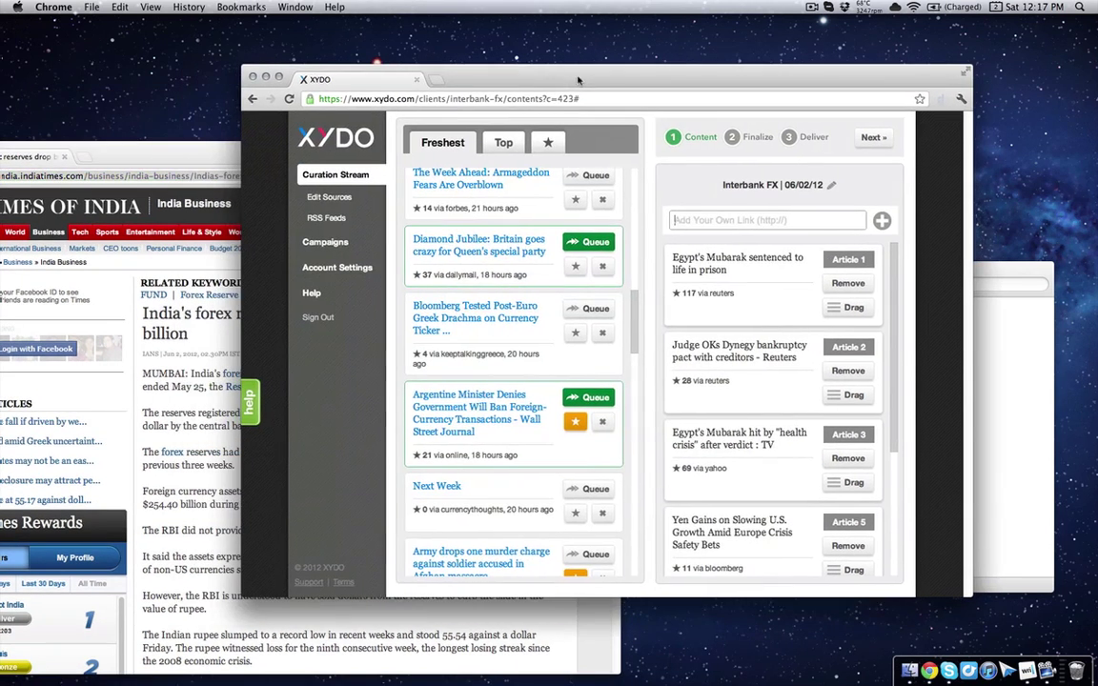
left_click_drag(154, 150, 227, 131)
left_click(774, 227)
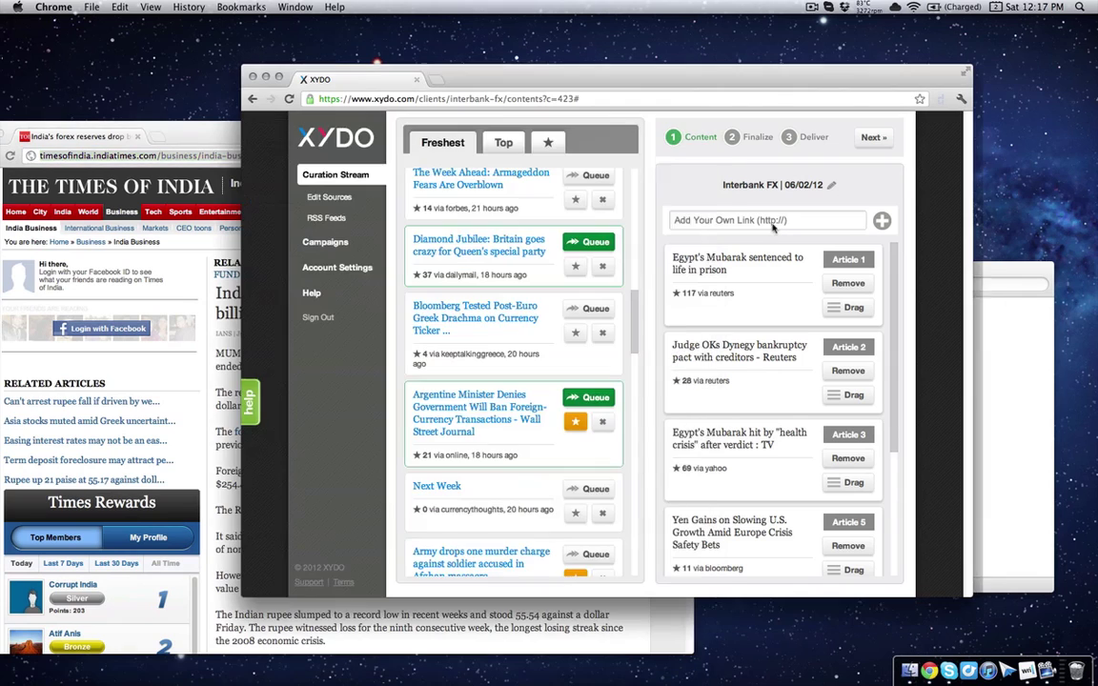
key("super+v")
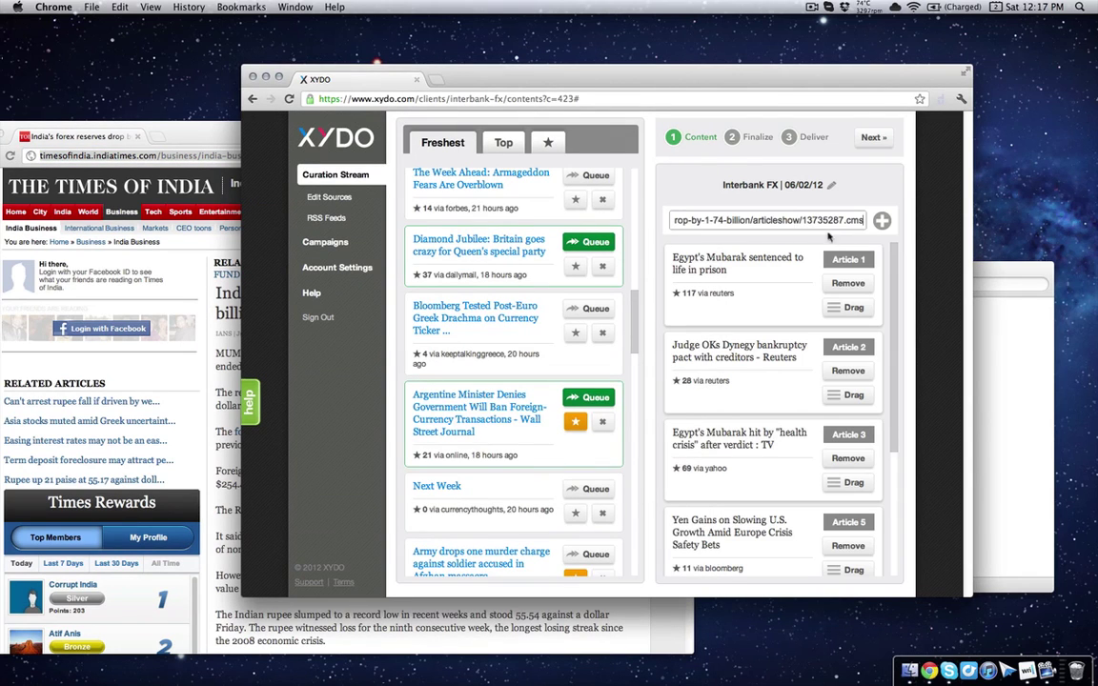
left_click(882, 221)
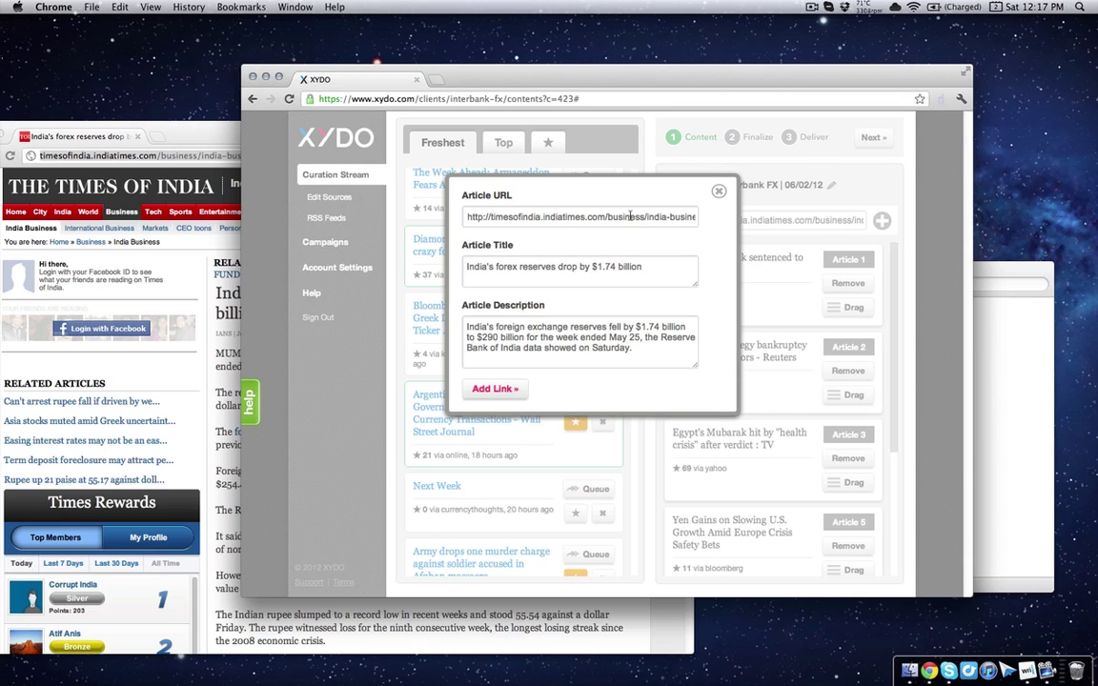
Check the new link's prefilled URL, title and description against the headline and text of the Times of India article
left_click_drag(630, 217, 709, 222)
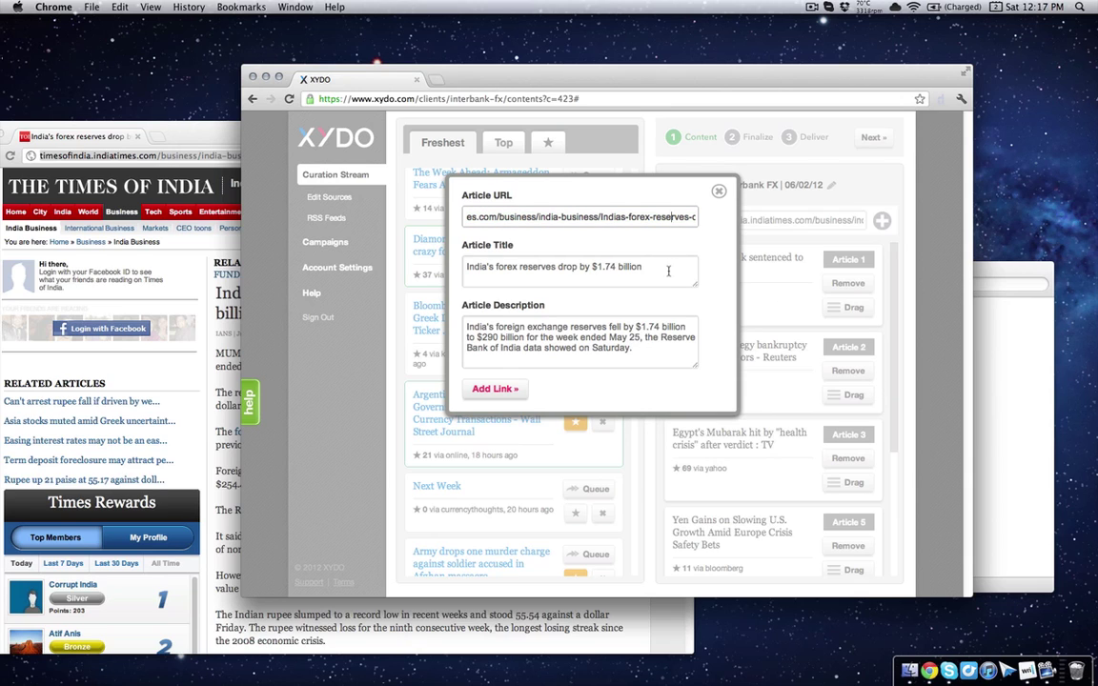
left_click_drag(667, 274, 455, 265)
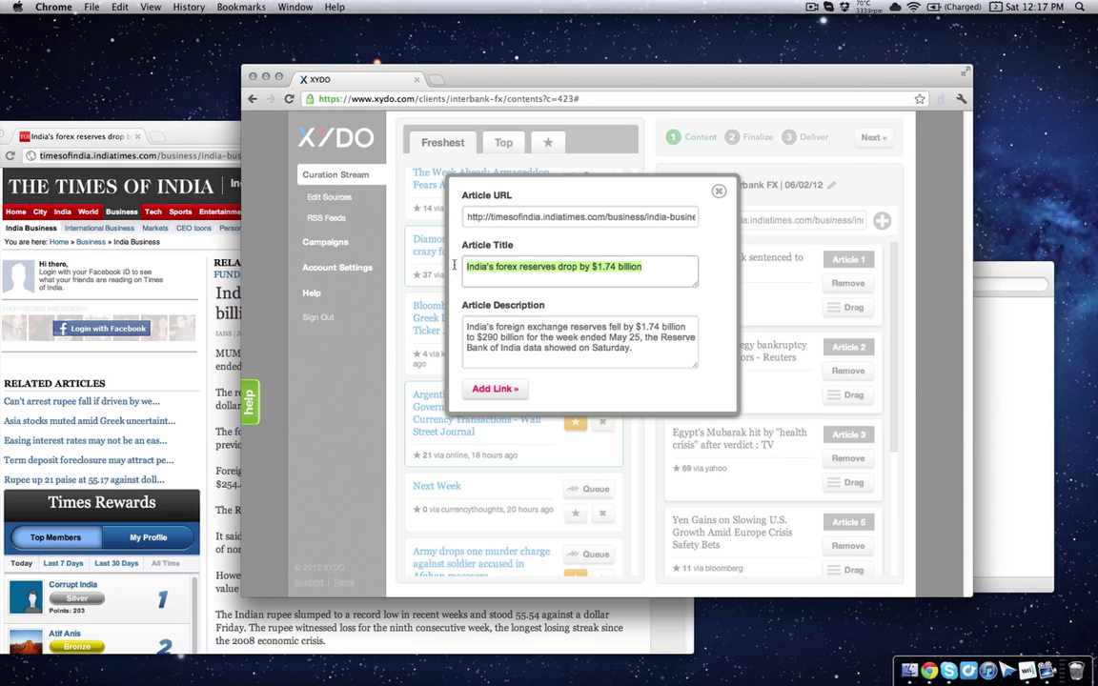
left_click_drag(633, 349, 470, 337)
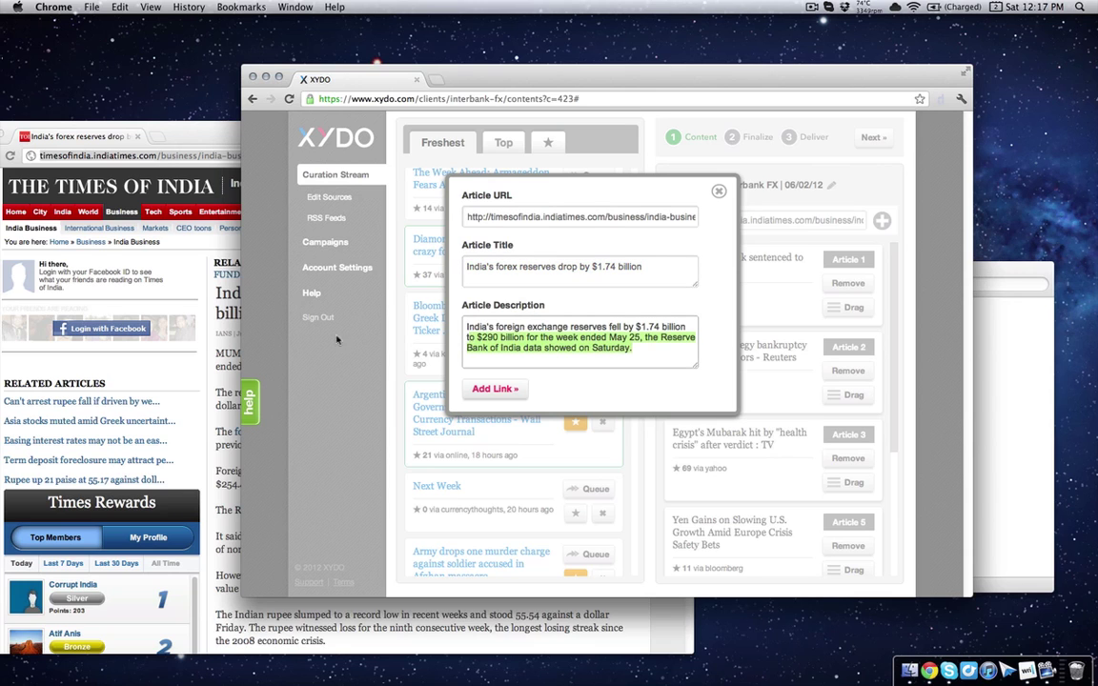
left_click(217, 344)
left_click(721, 314)
left_click(650, 348)
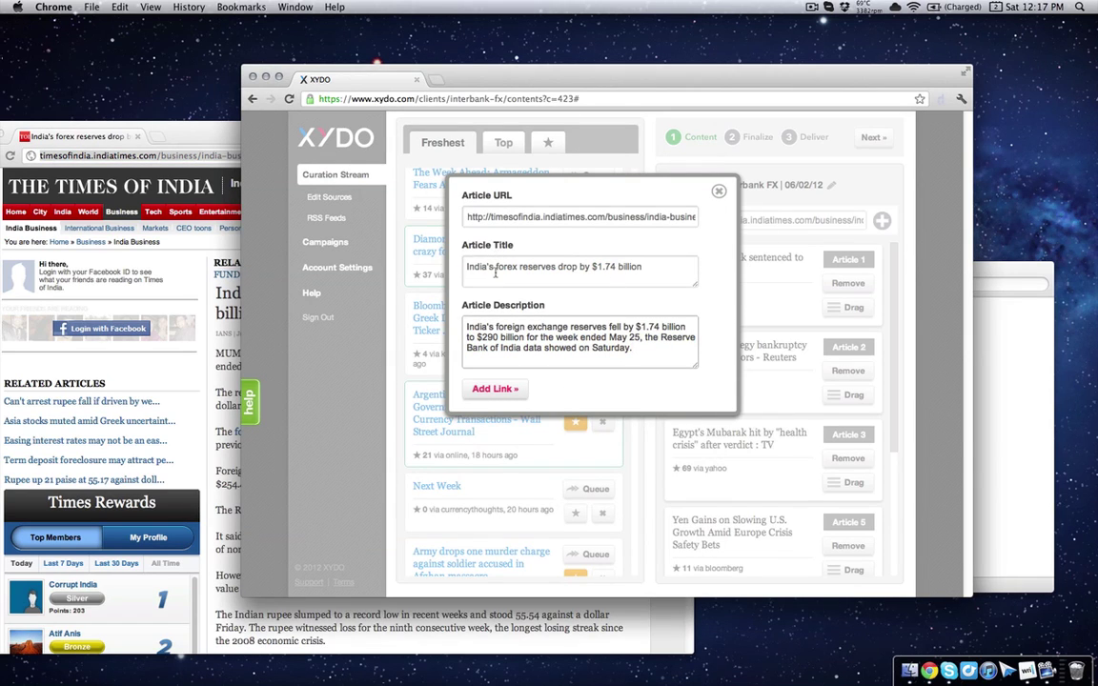
left_click(226, 301)
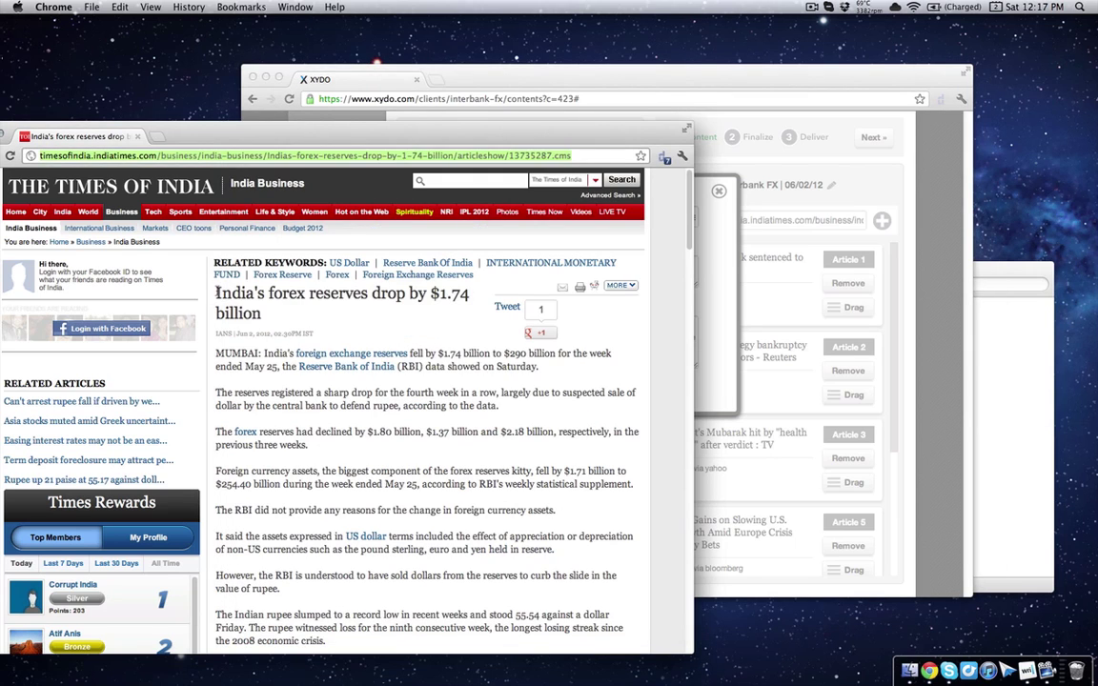
left_click_drag(218, 292, 267, 315)
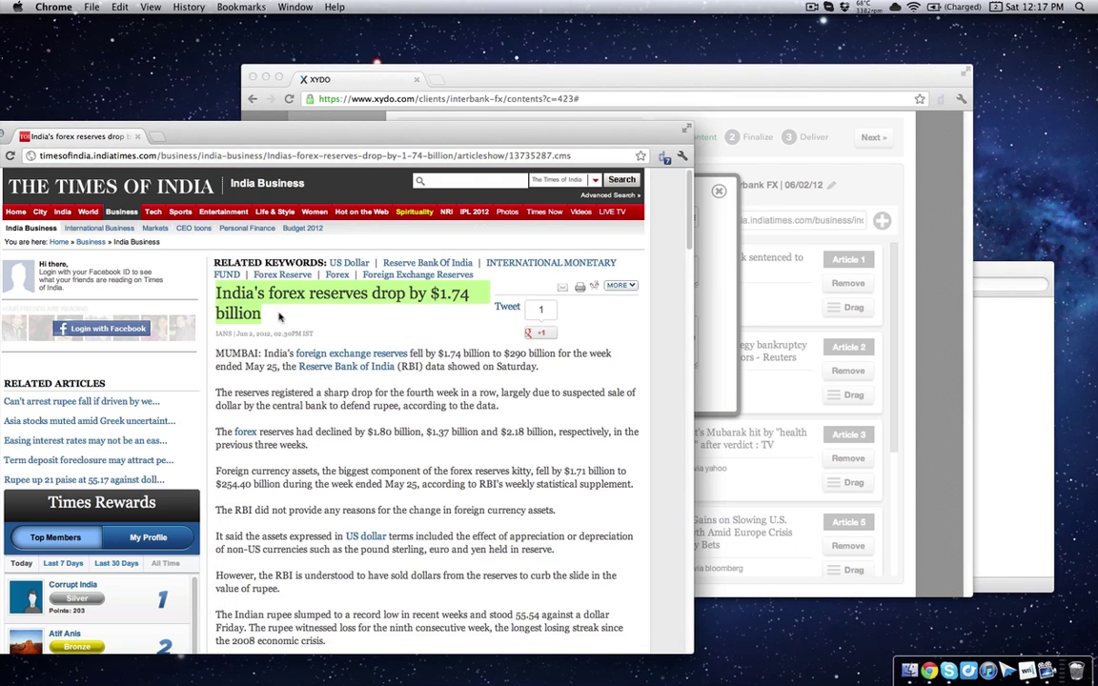
left_click(725, 359)
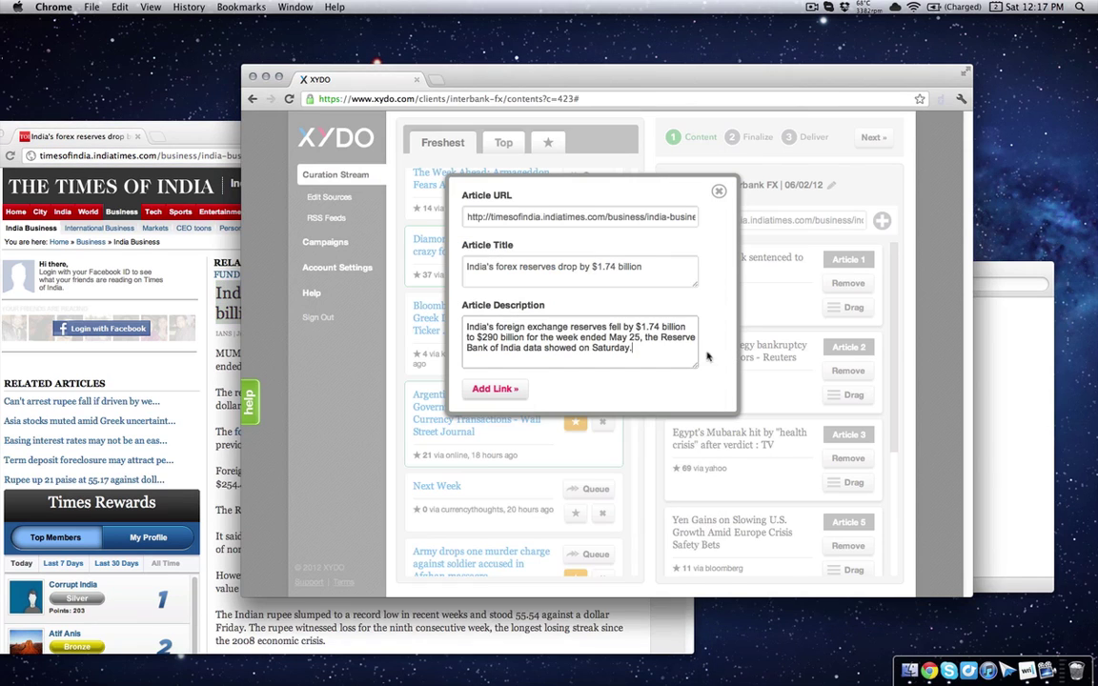
Add the India's forex reserves link to the campaign and move it to fifth place, directly after the Yen Gains article
left_click(494, 390)
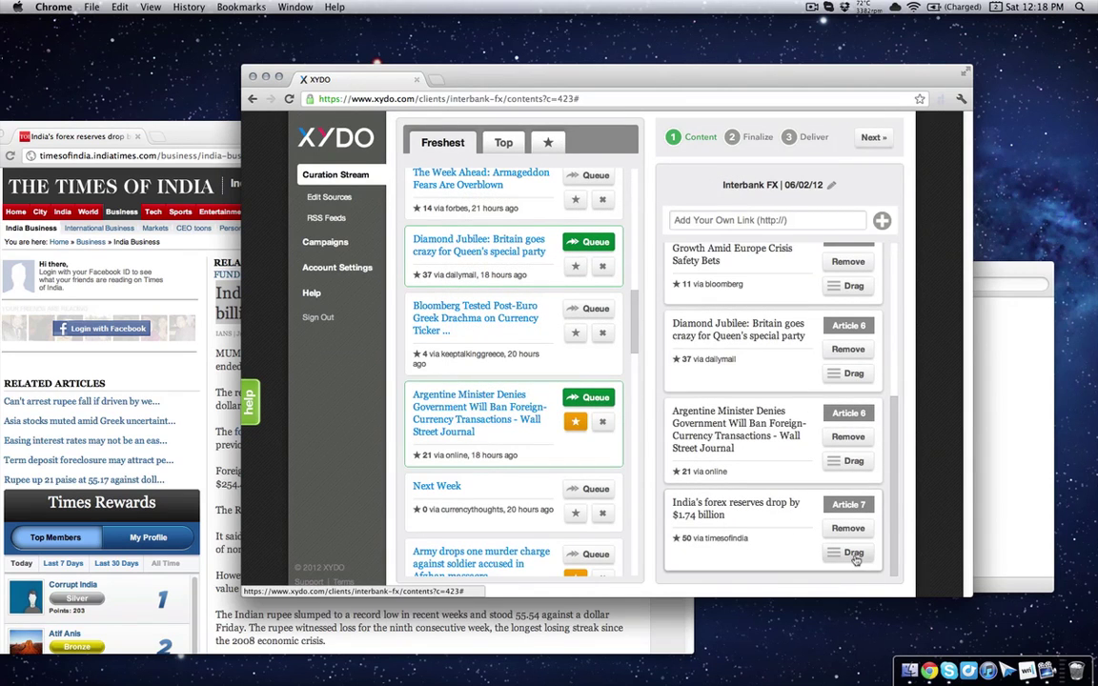
left_click_drag(858, 544, 830, 458)
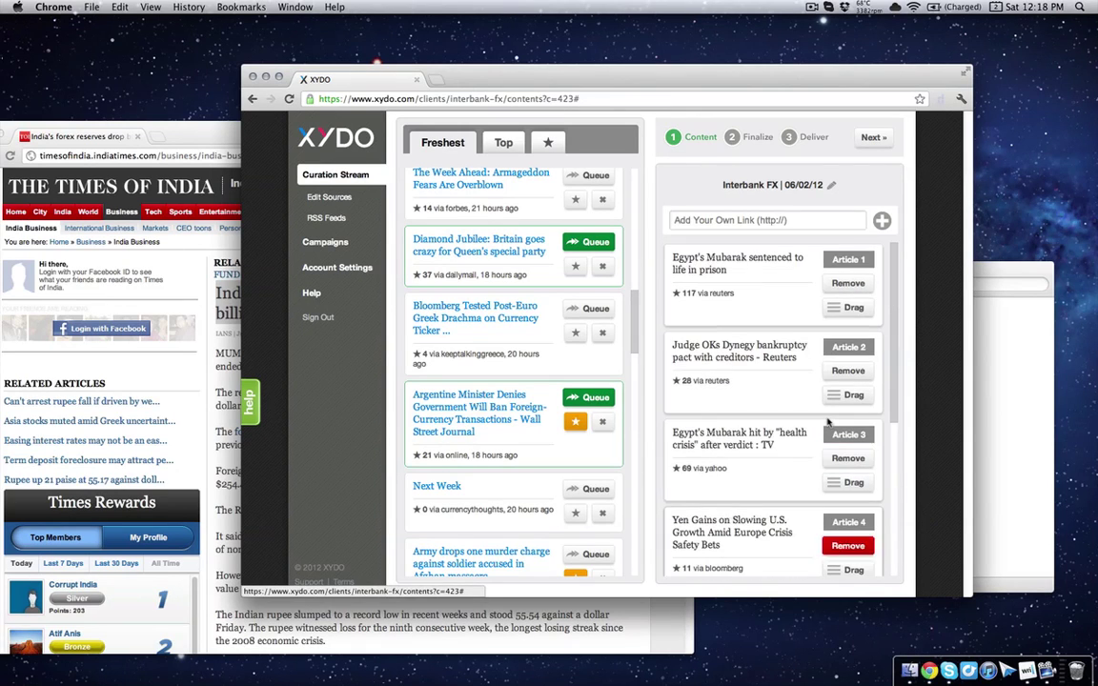
Move the article on Mubarak's "health crisis" up to second place, above the Dynegy bankruptcy pact
scroll(832, 423, "down", 1)
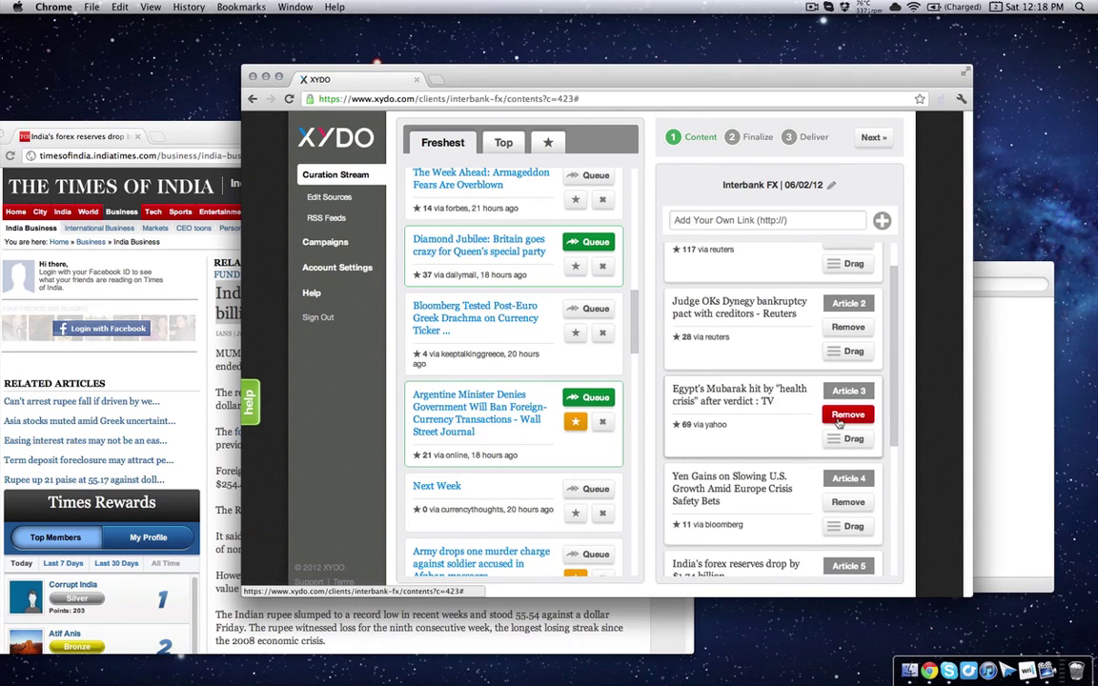
scroll(839, 422, "up", 1)
left_click_drag(856, 480, 848, 357)
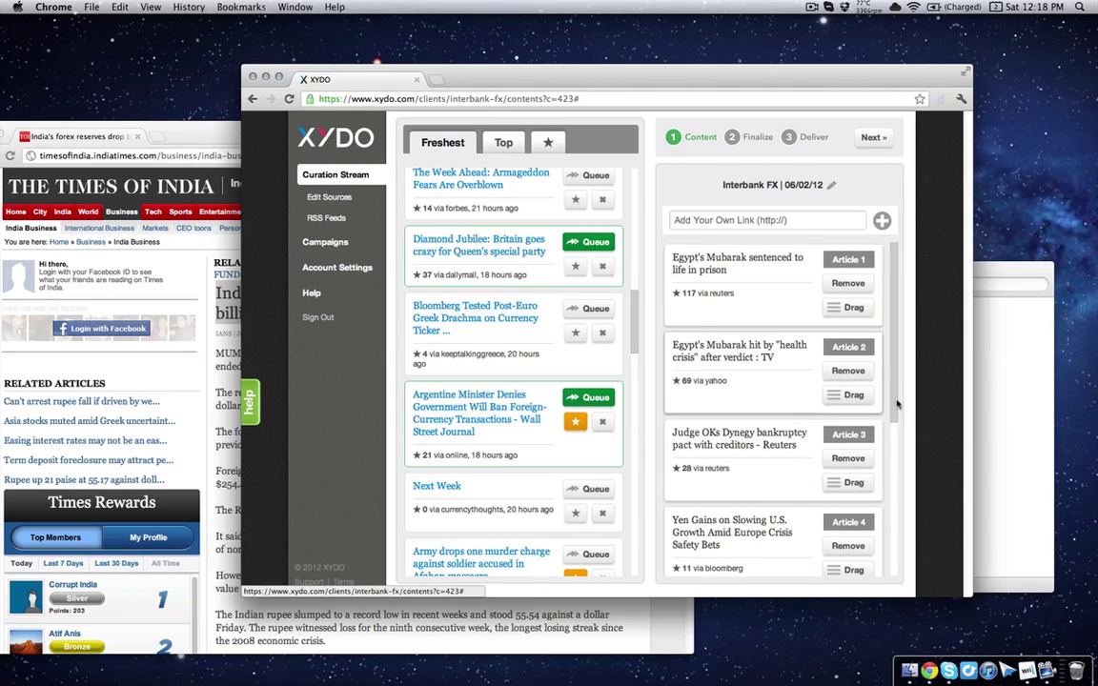
Advance the campaign to the Finalize stage and review the articles' images, titles and summaries
left_click(867, 140)
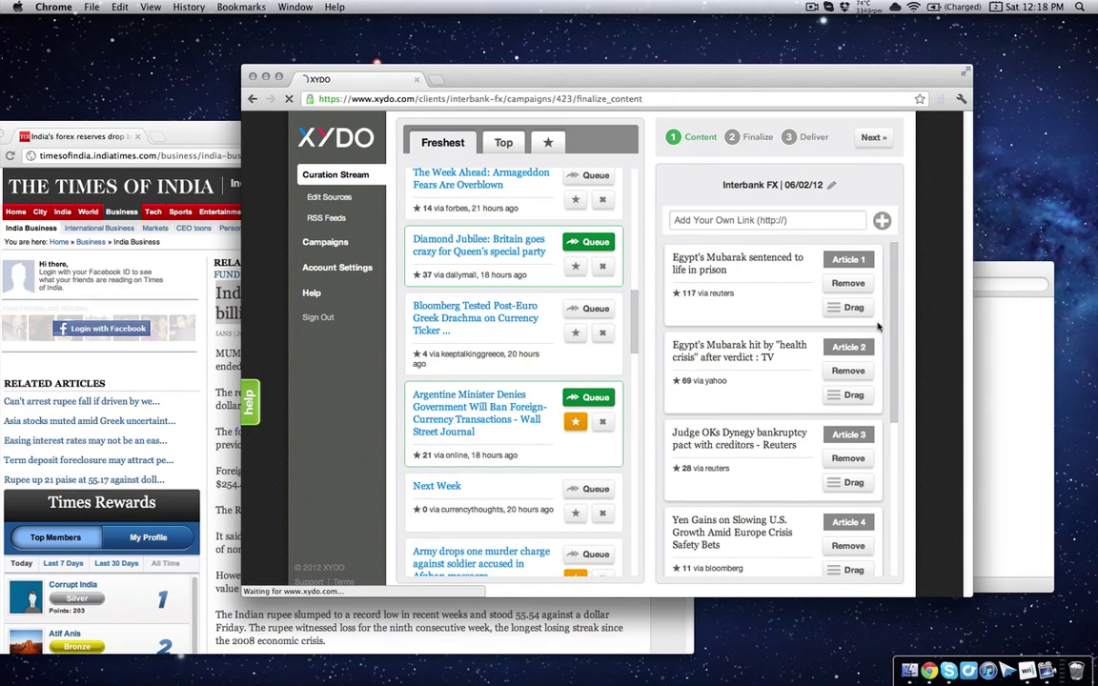
scroll(887, 327, "down", 2)
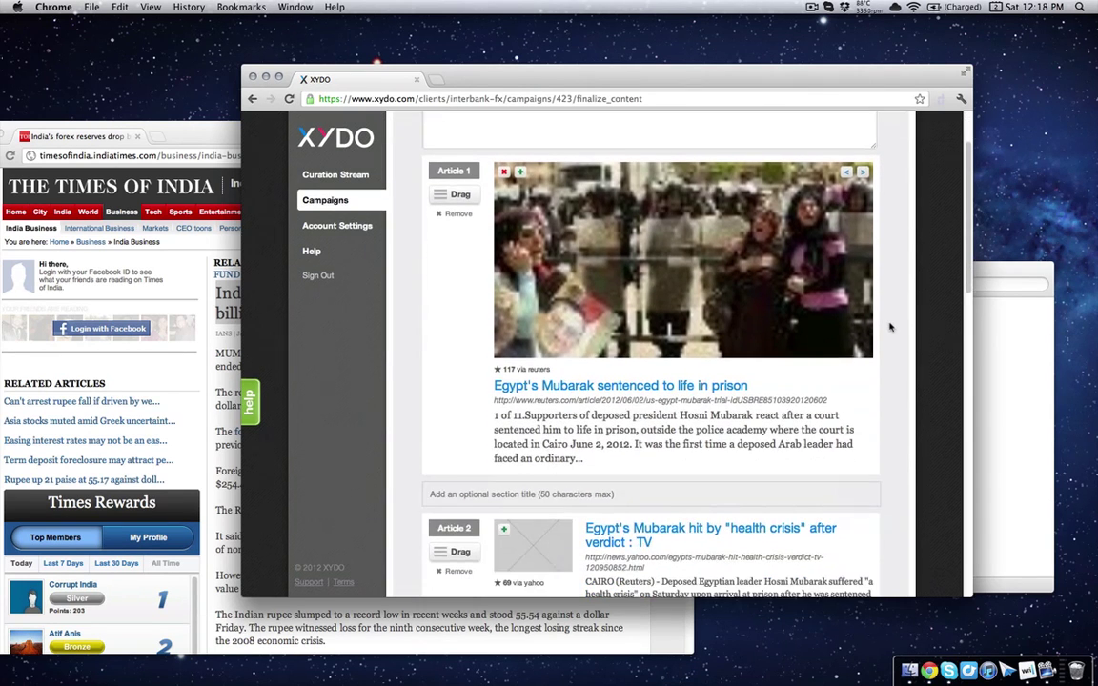
scroll(893, 329, "down", 3)
scroll(894, 331, "down", 10)
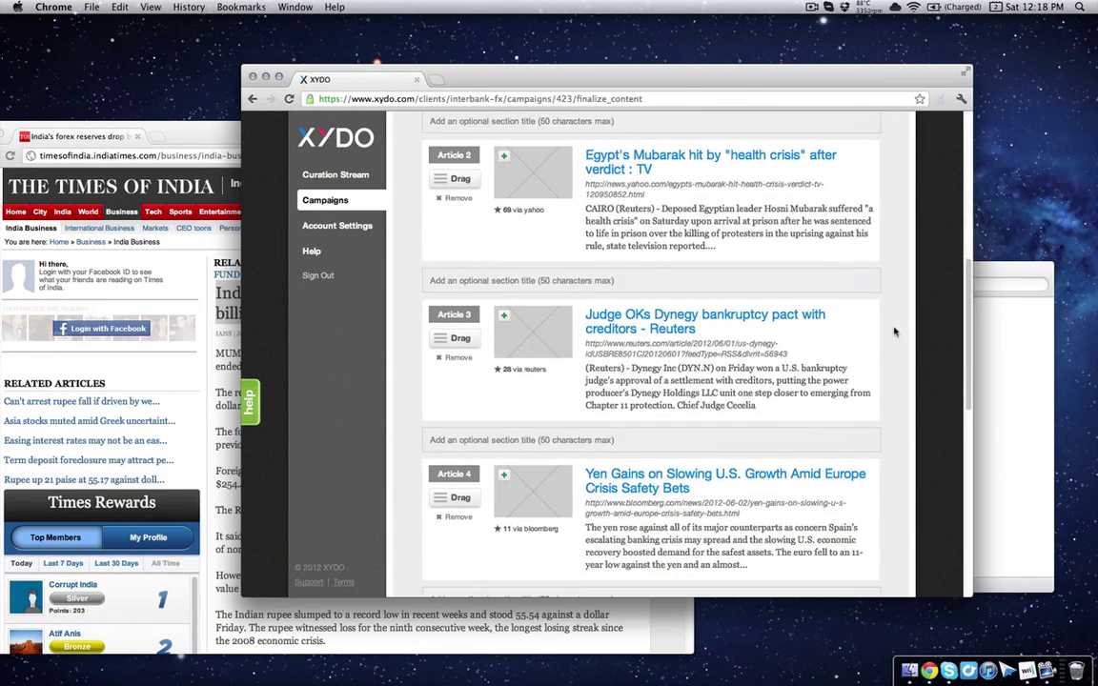
scroll(895, 332, "up", 3)
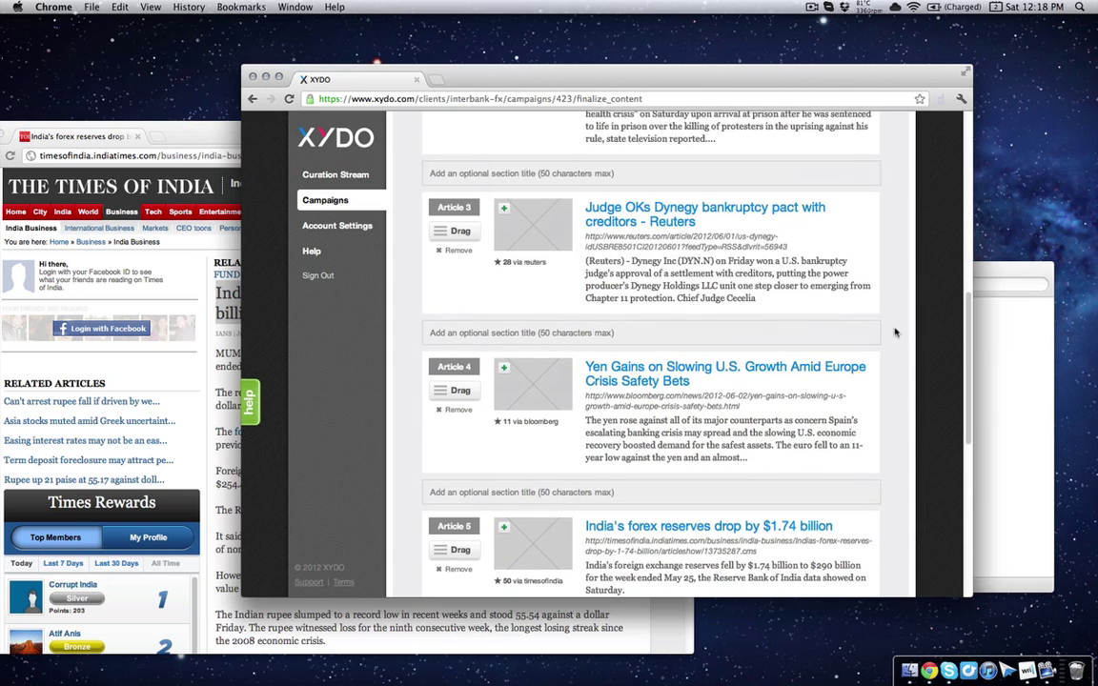
scroll(896, 332, "up", 5)
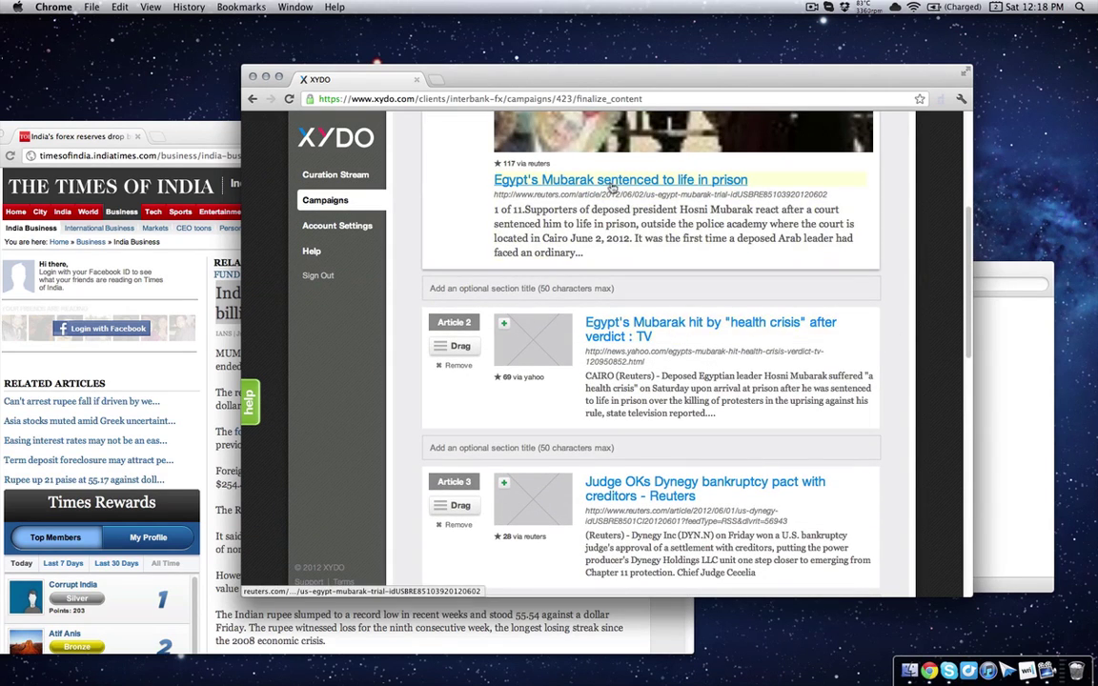
scroll(645, 190, "up", 2)
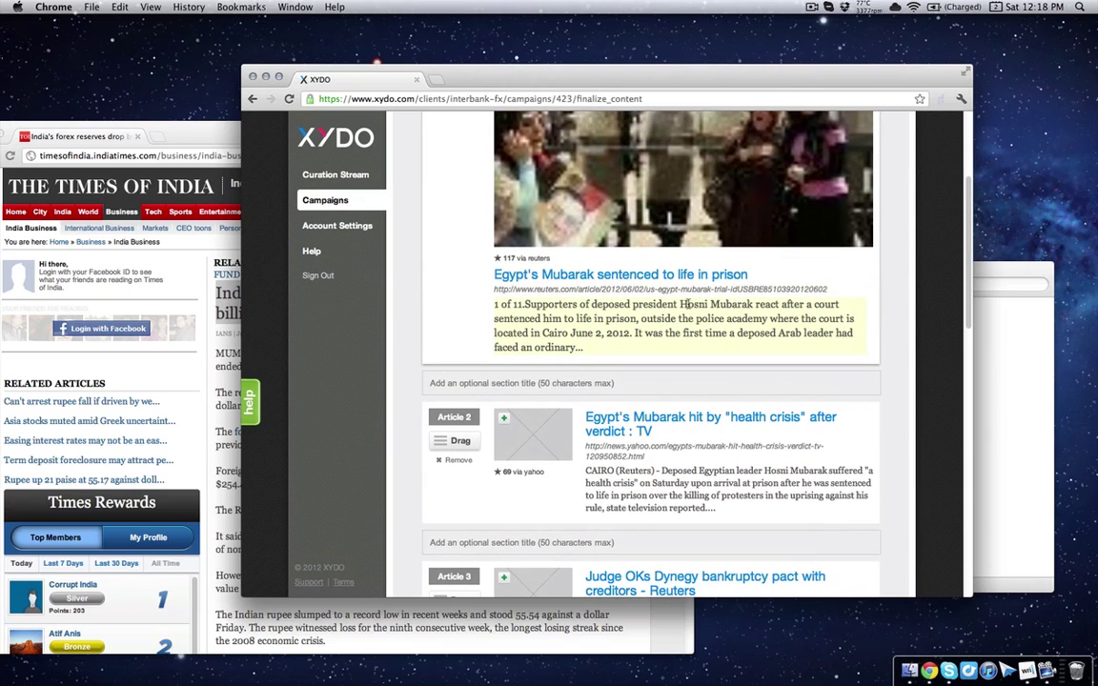
scroll(752, 334, "down", 6)
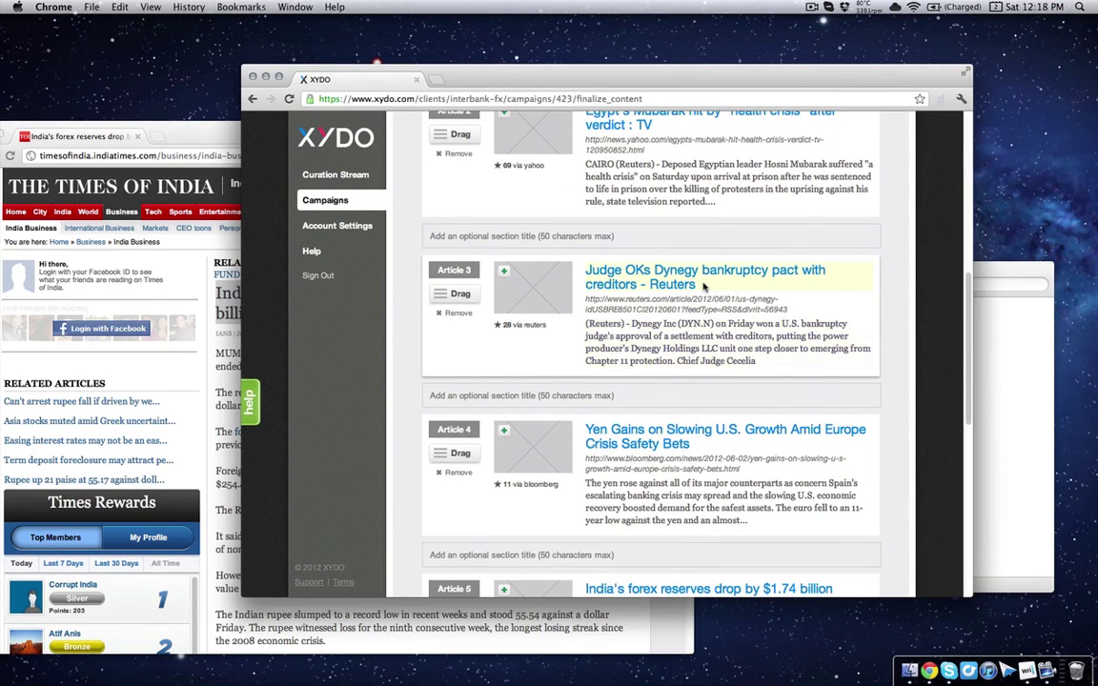
left_click(706, 286)
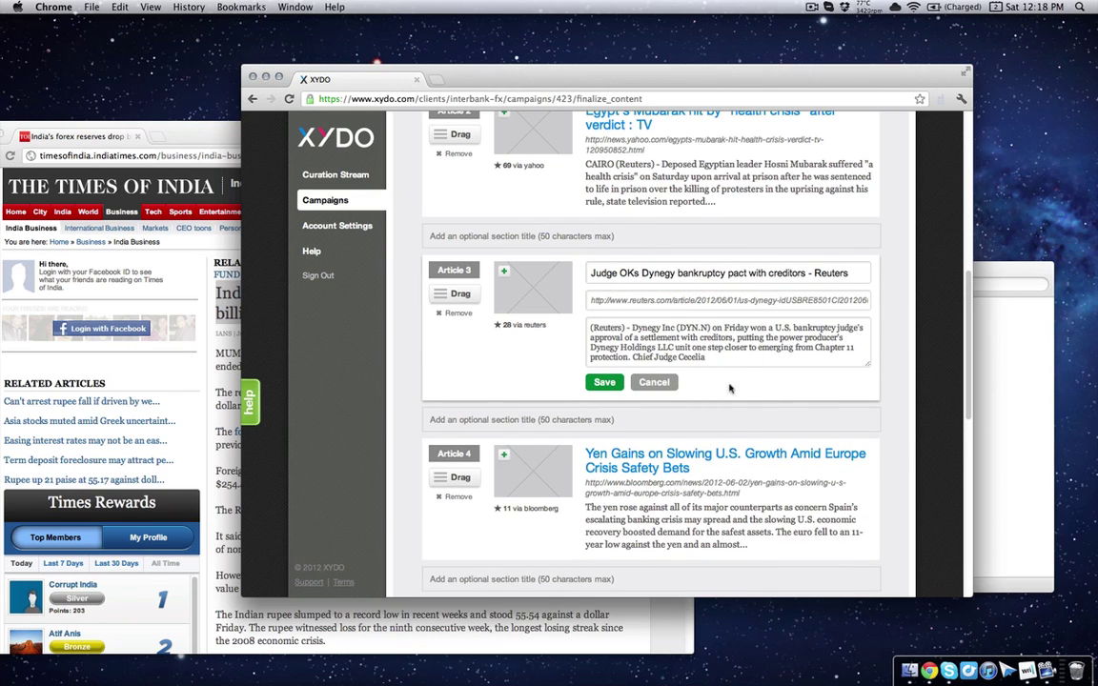
left_click(605, 382)
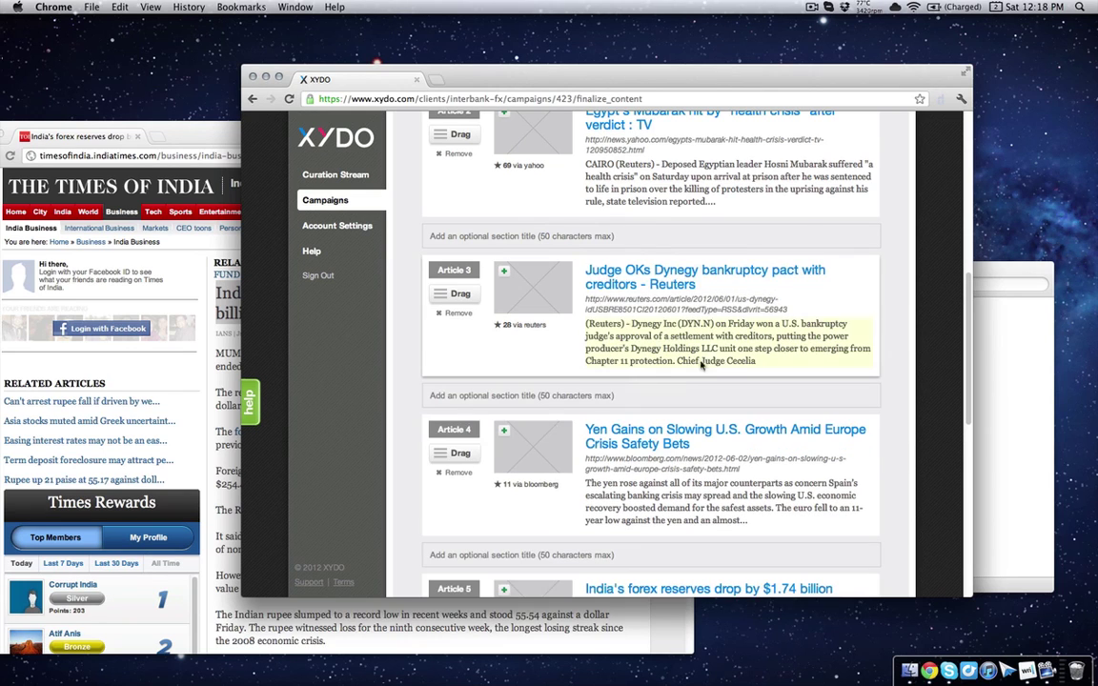
left_click(693, 285)
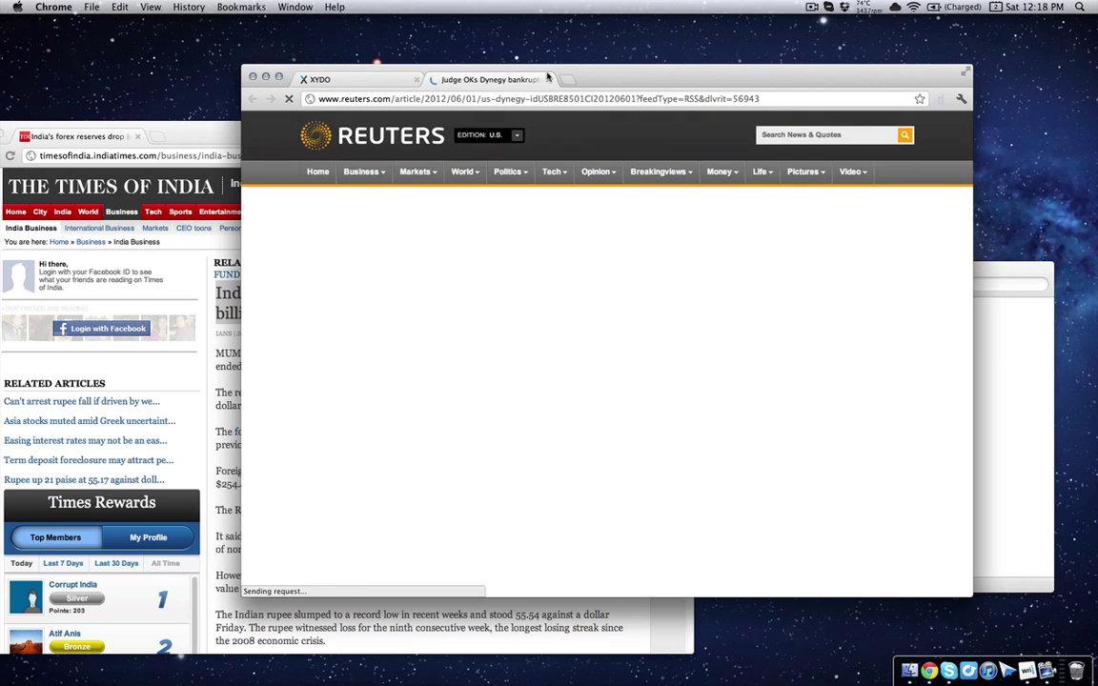
key("super+w")
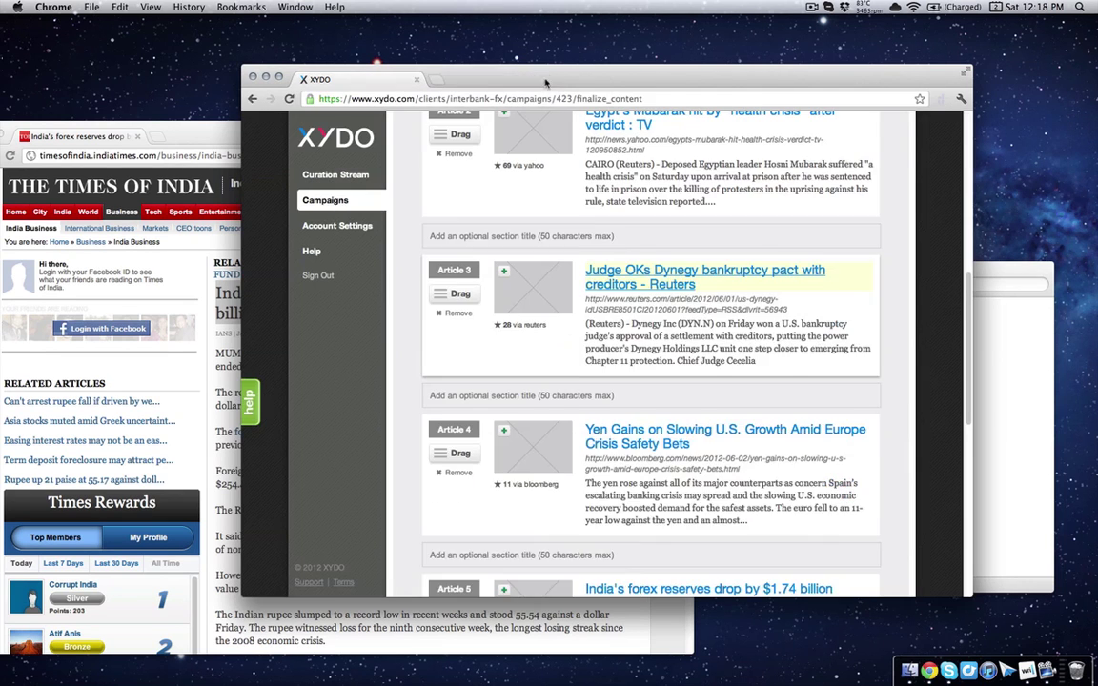
Remove "- Reuters" from the Dynegy article's title and the leading "(Reuters) -" from its summary, and save the edits
left_click(754, 272)
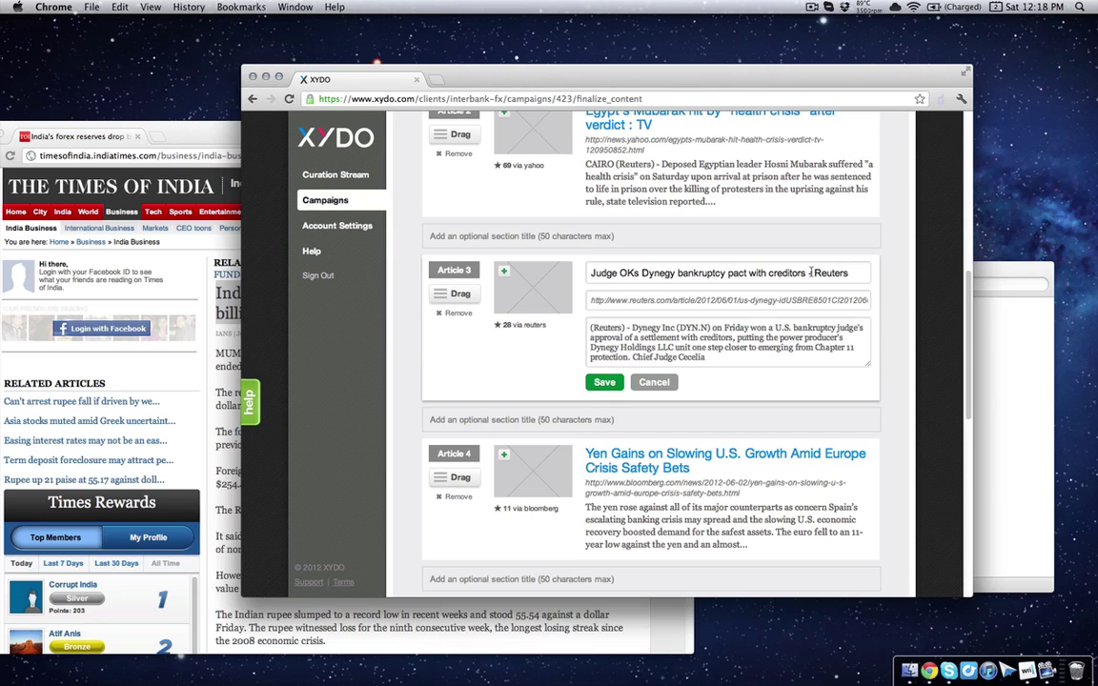
left_click_drag(808, 273, 853, 272)
key("BackSpace")
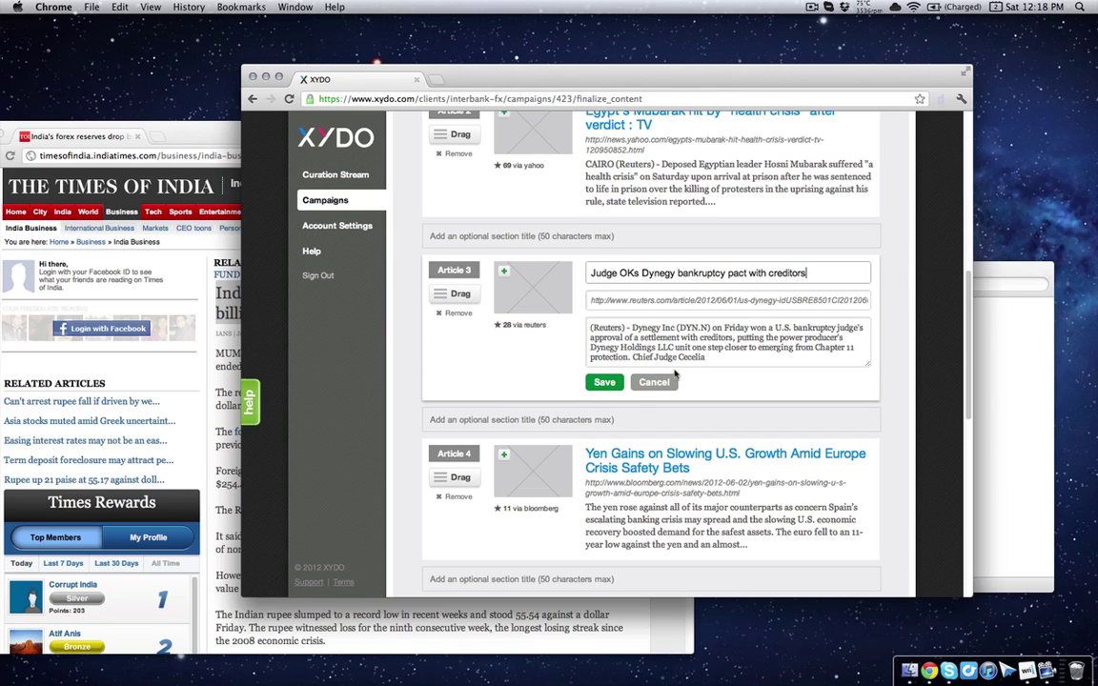
left_click_drag(632, 328, 591, 328)
key("BackSpace")
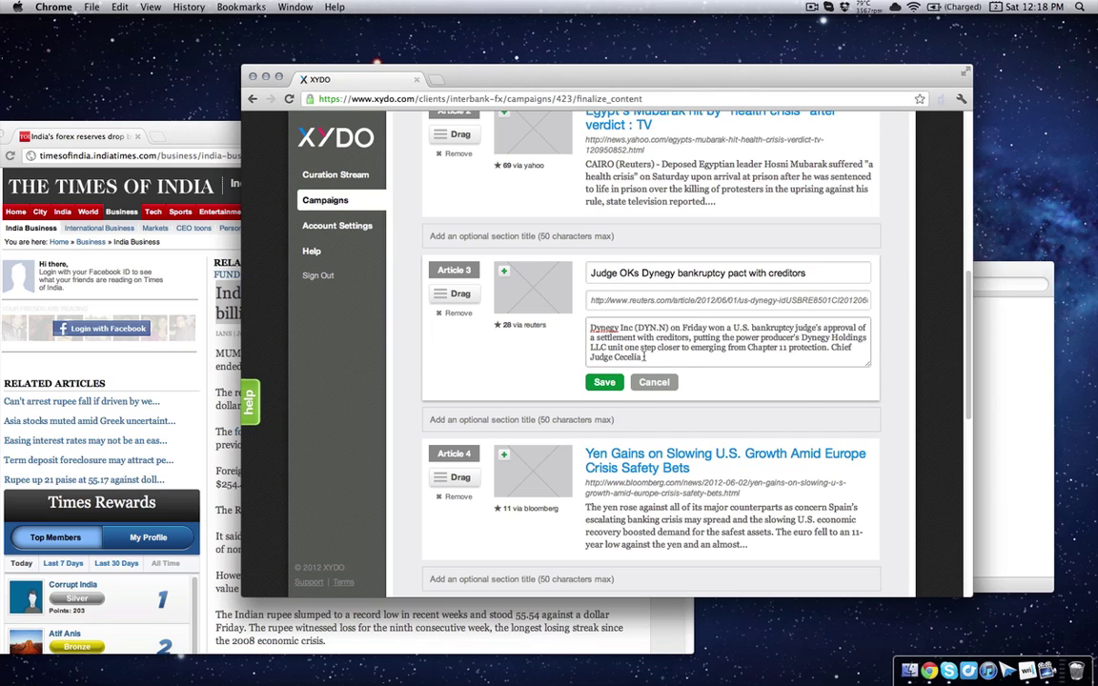
left_click(605, 382)
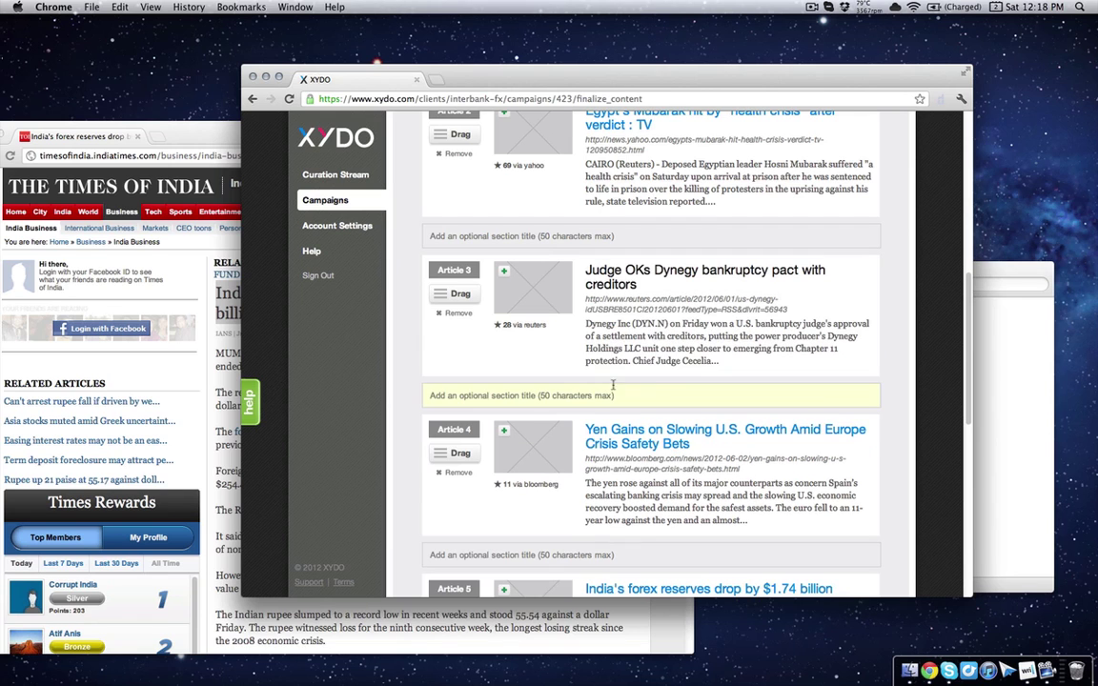
Remove "- Wall Street Journal" from the Argentine Minister article's title and the leading dashes from its summary, and save the edits
scroll(832, 414, "down", 3)
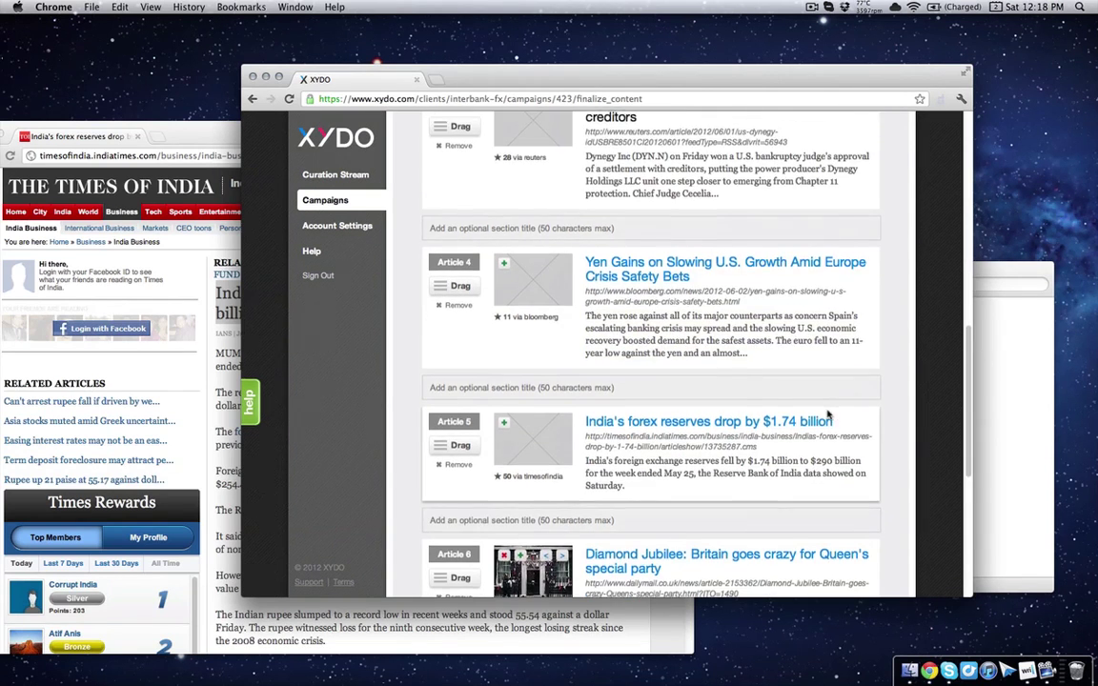
scroll(830, 414, "down", 4)
scroll(822, 417, "down", 4)
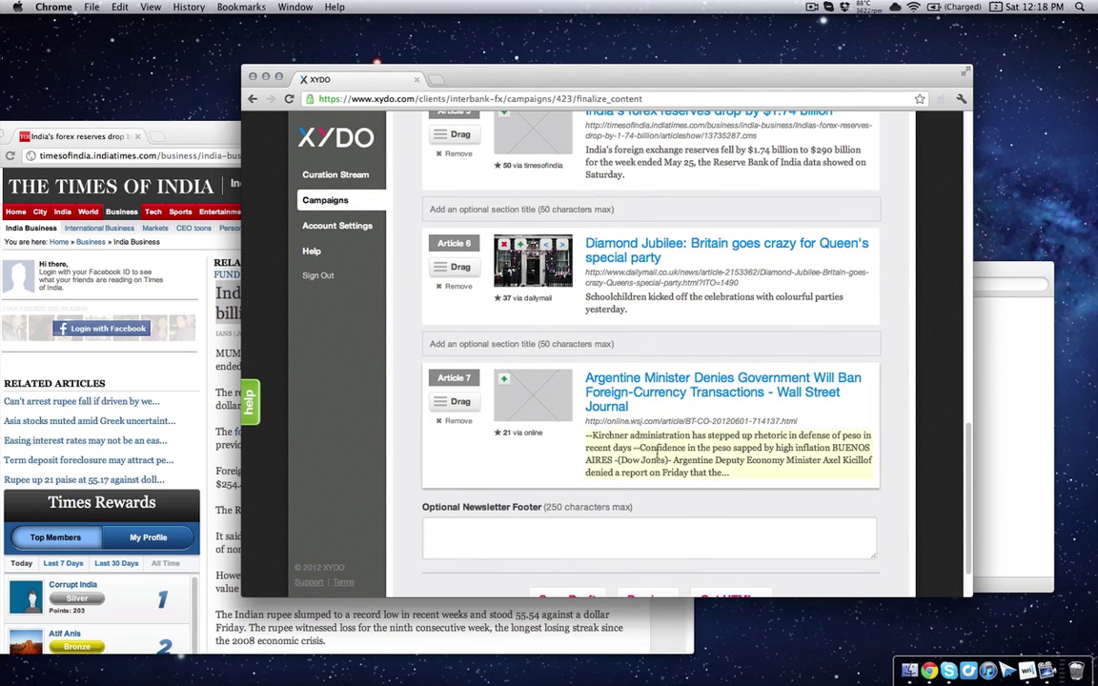
left_click(618, 448)
left_click_drag(597, 436, 569, 433)
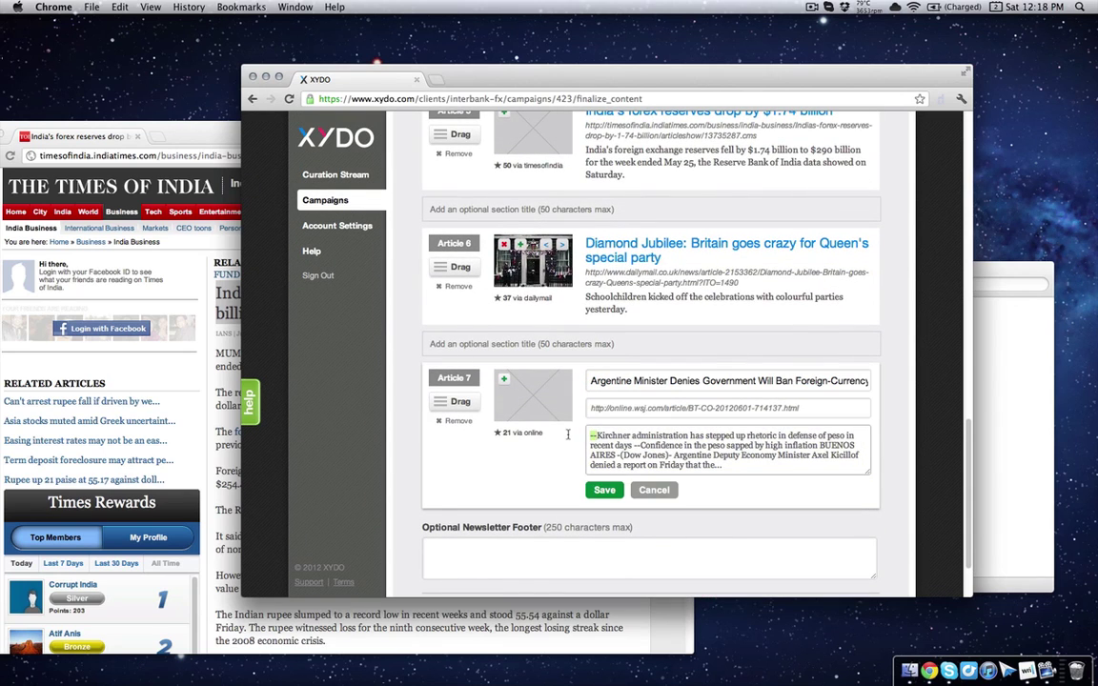
key("BackSpace")
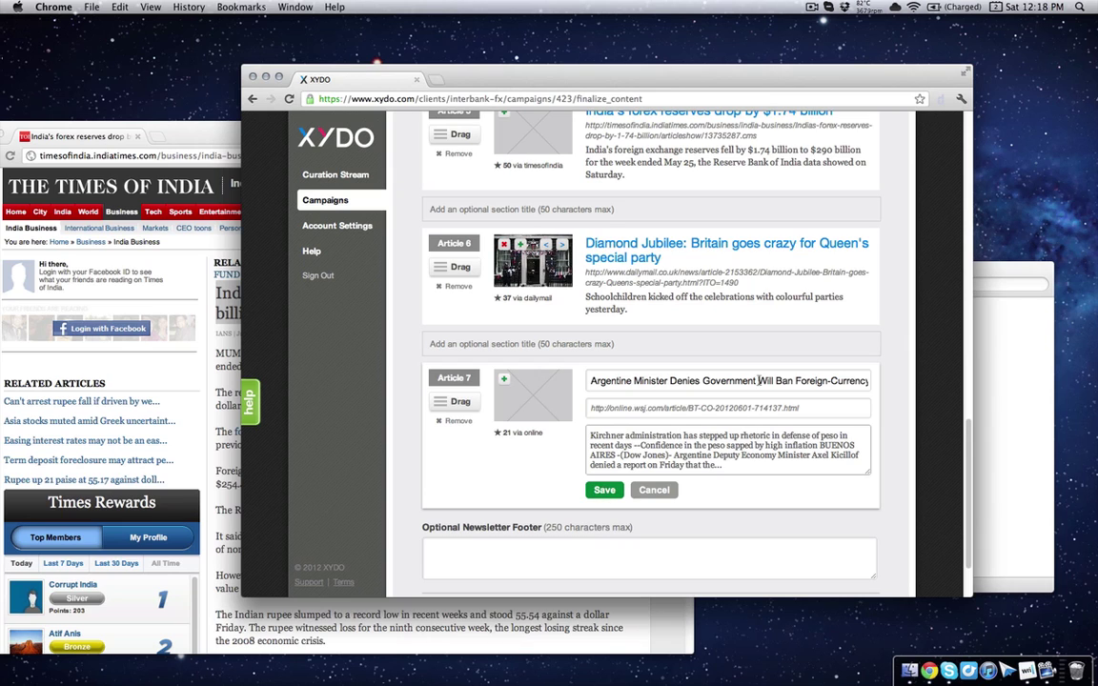
left_click_drag(759, 380, 952, 373)
left_click_drag(780, 381, 869, 381)
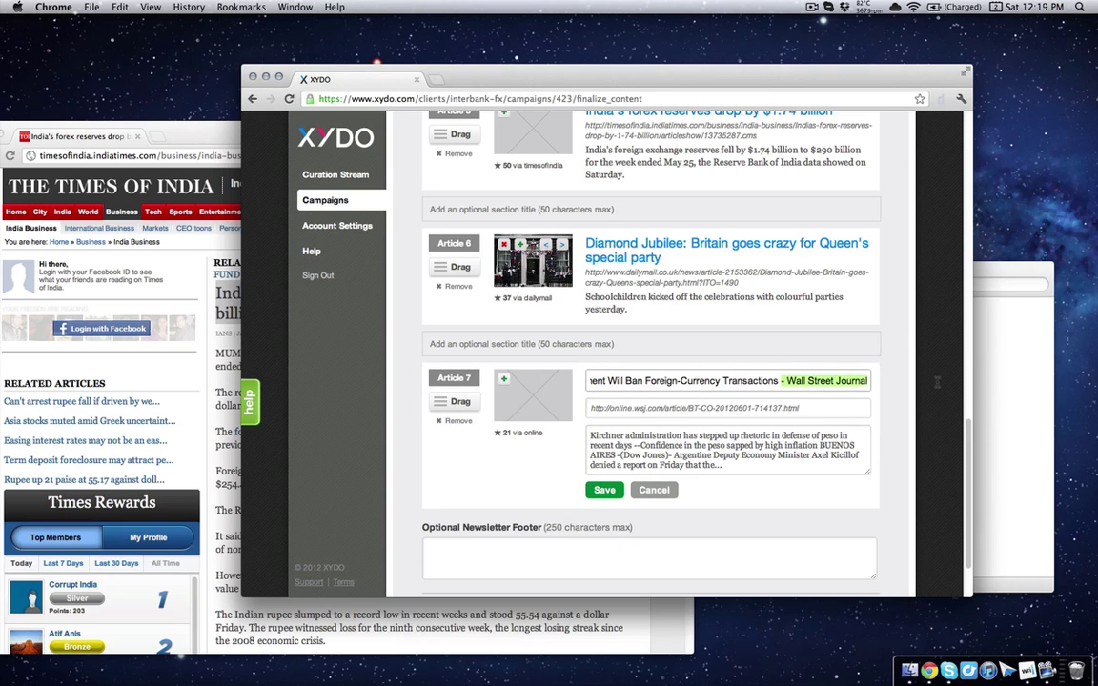
key("BackSpace")
left_click(604, 490)
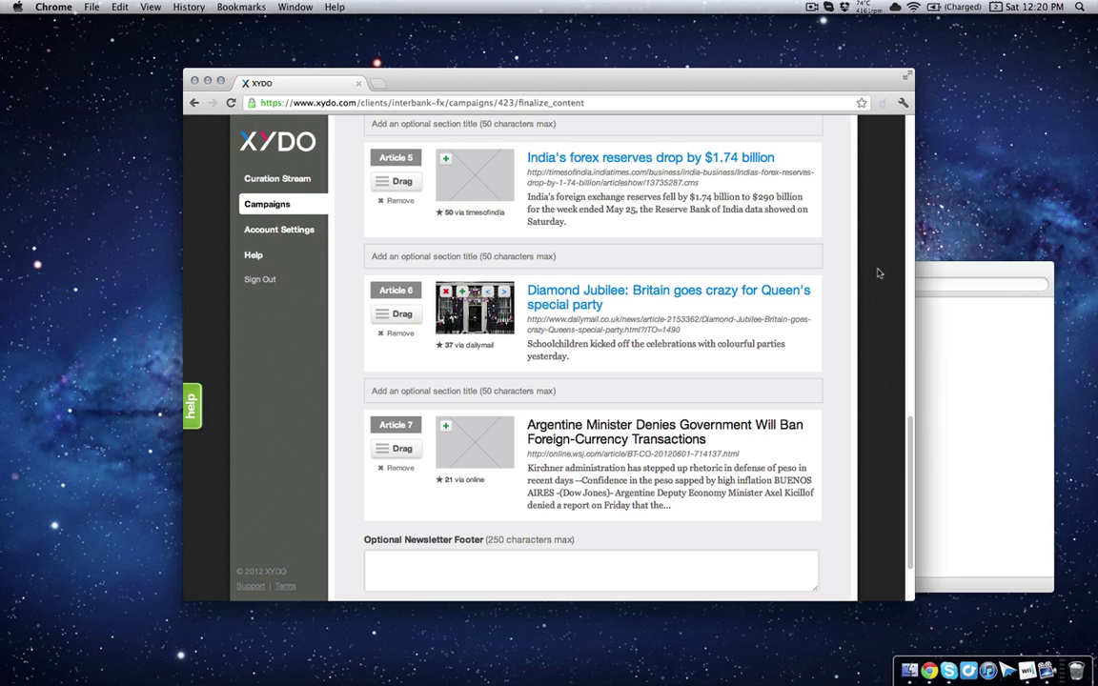
Upload ht.jpeg from the Desktop as the photo of the Argentine Minister article
left_click(446, 429)
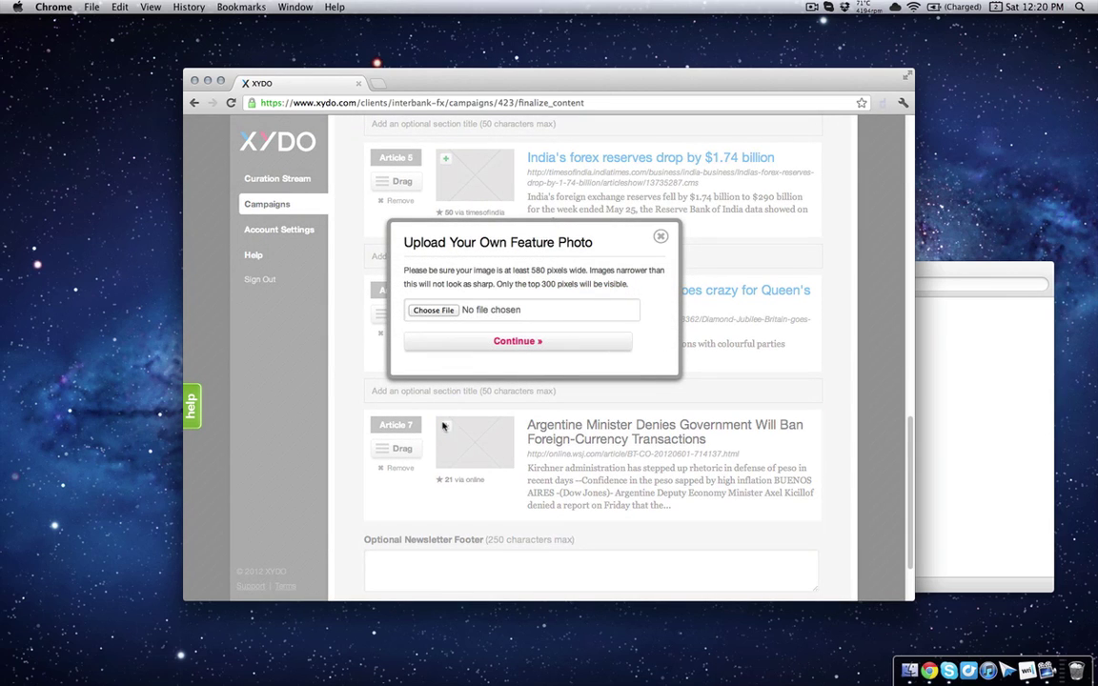
left_click(441, 314)
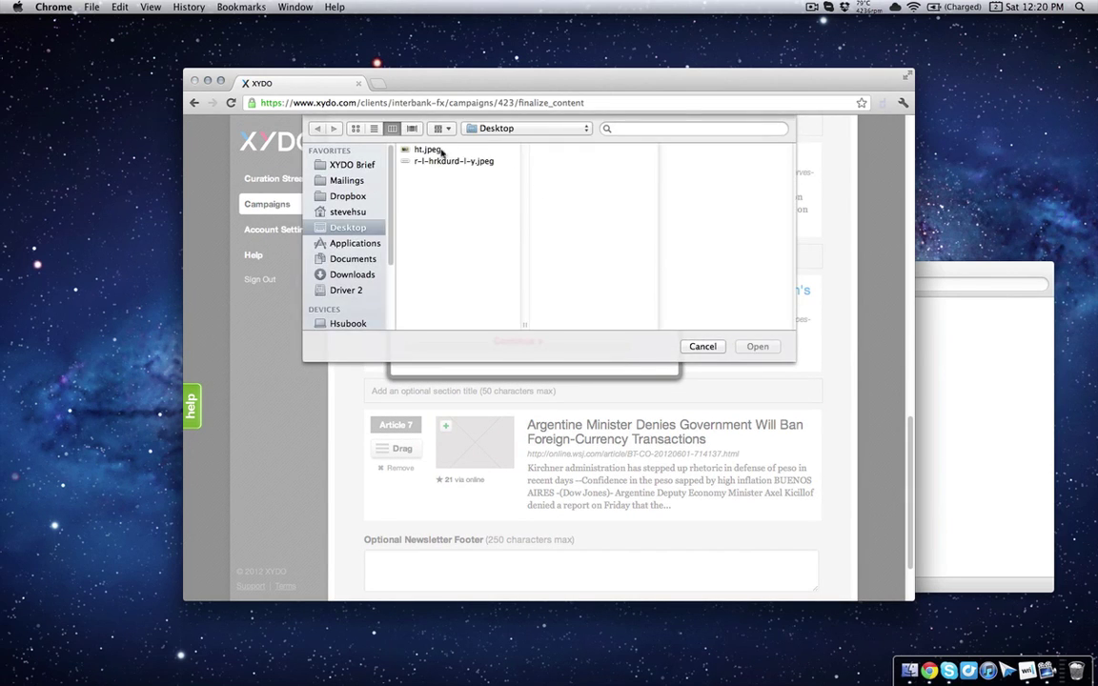
left_click(426, 153)
left_click(756, 346)
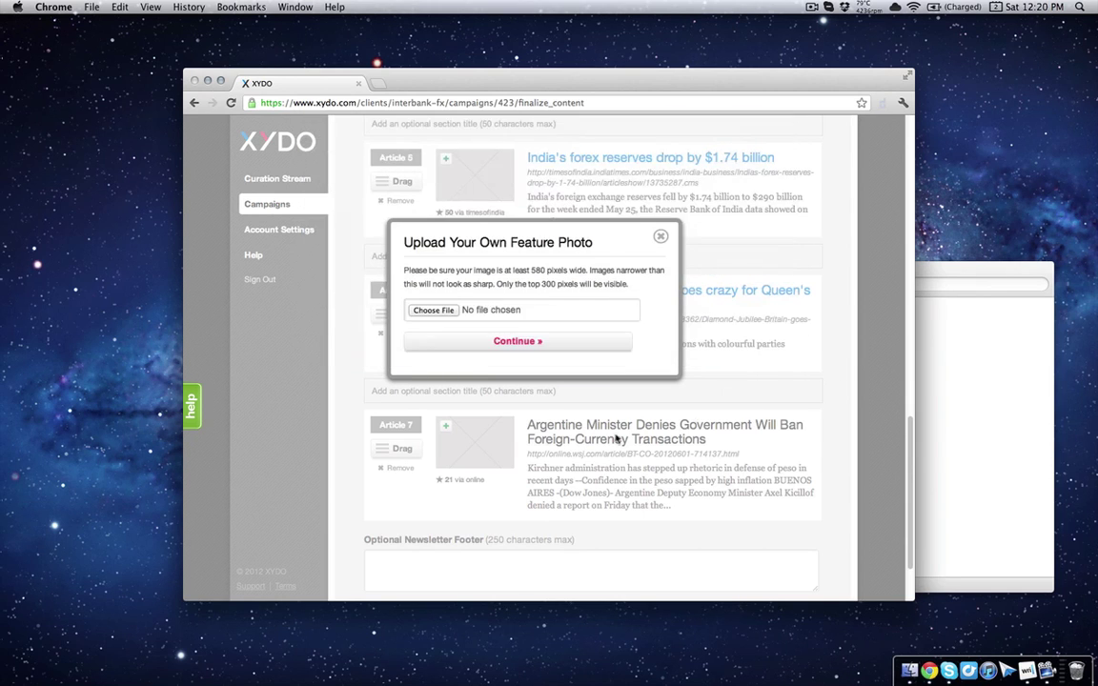
left_click(502, 353)
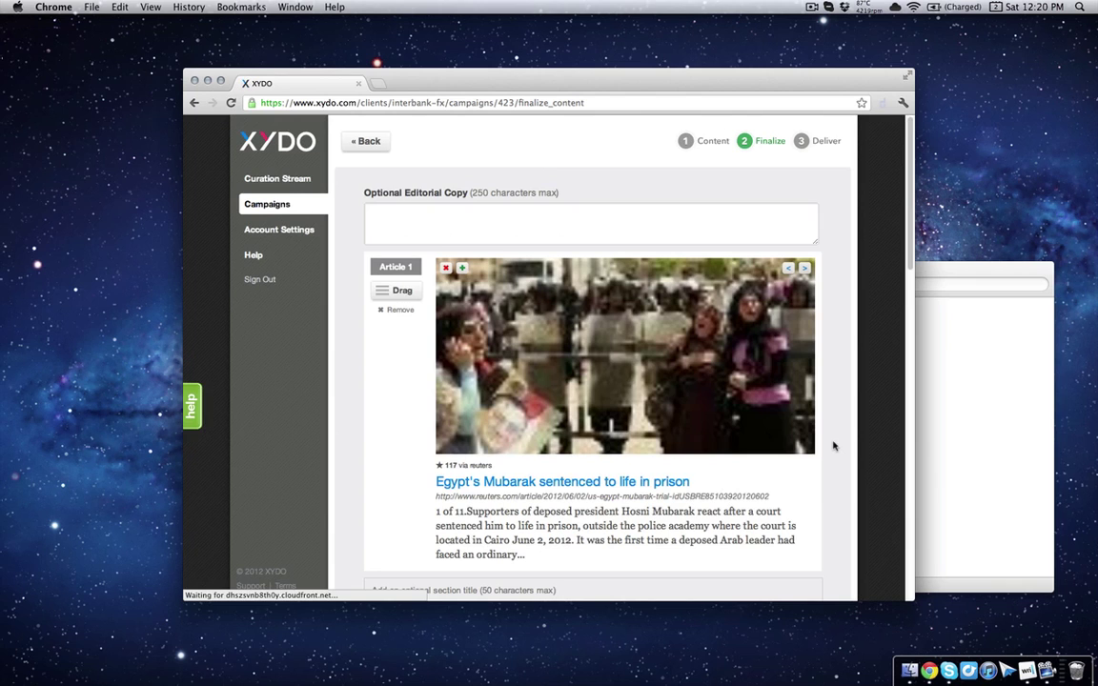
scroll(832, 446, "down", 5)
scroll(833, 446, "down", 10)
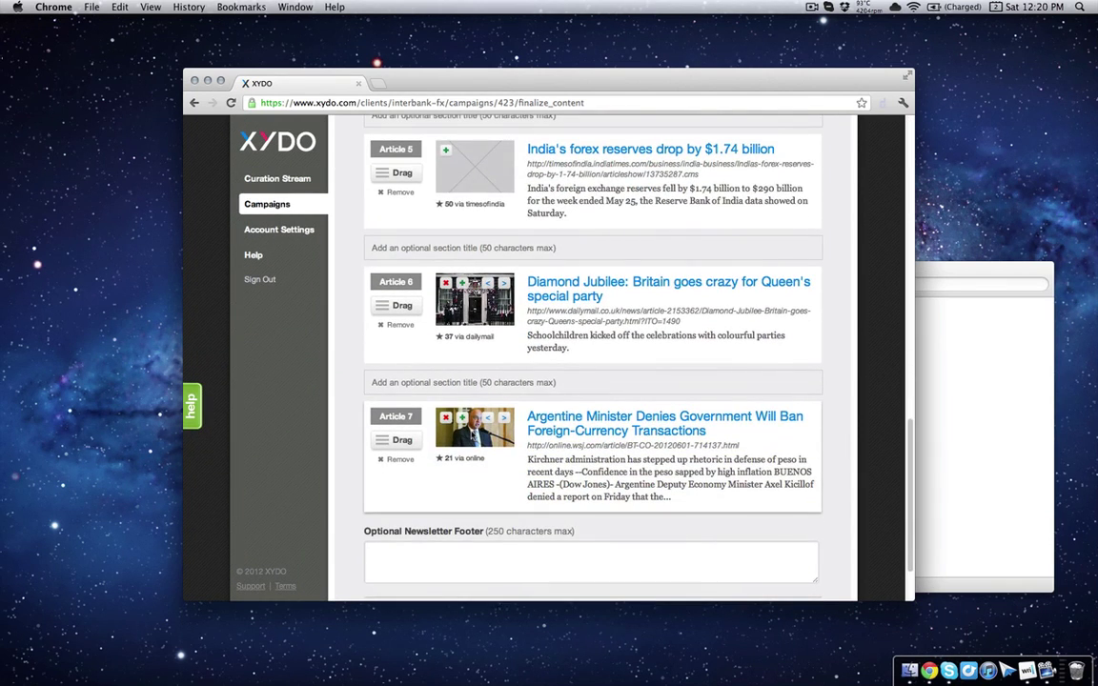
Add the section title "Bankruptcy and Forex" directly above the Dynegy bankruptcy article
scroll(584, 481, "up", 10)
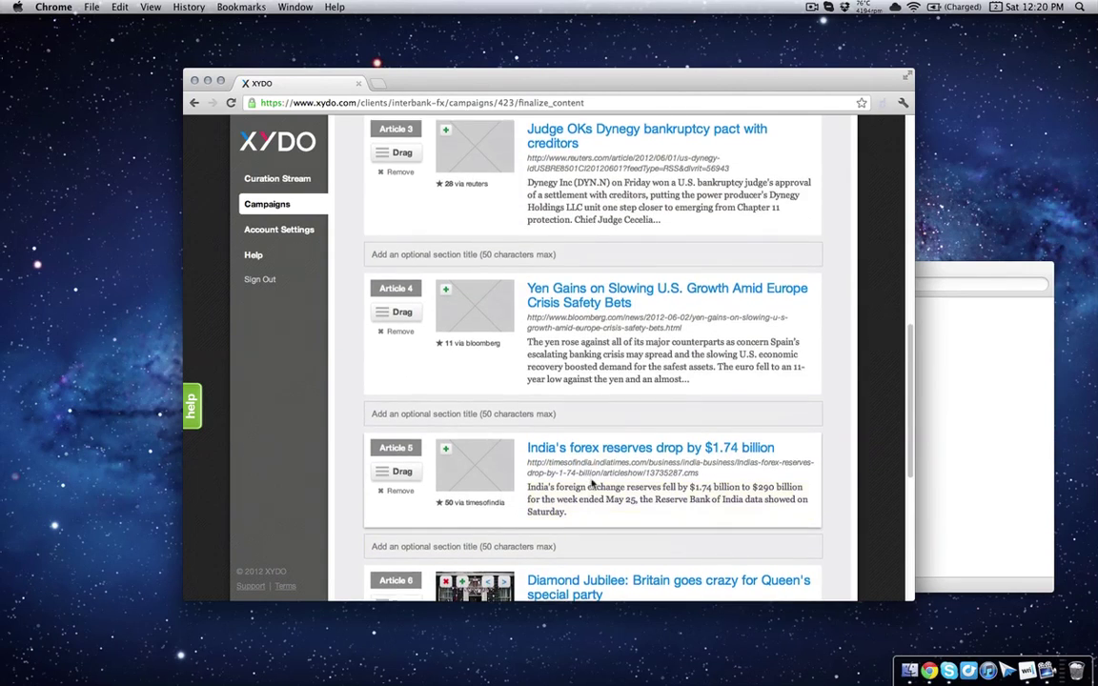
scroll(591, 483, "up", 3)
scroll(591, 483, "down", 5)
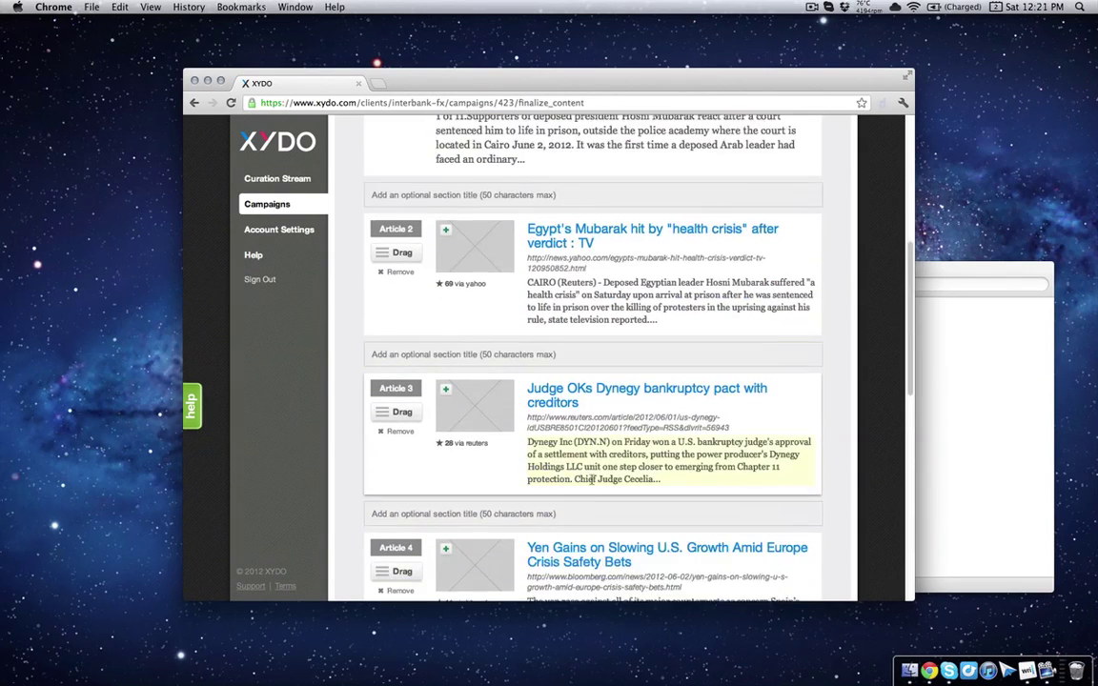
left_click(565, 296)
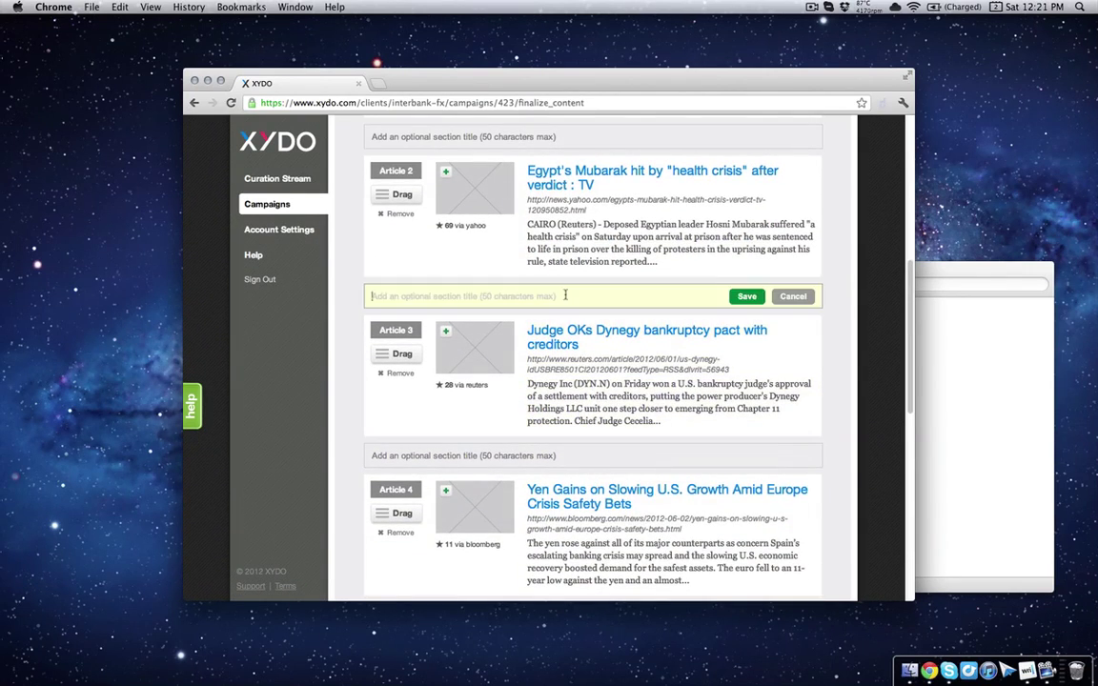
type("BNK")
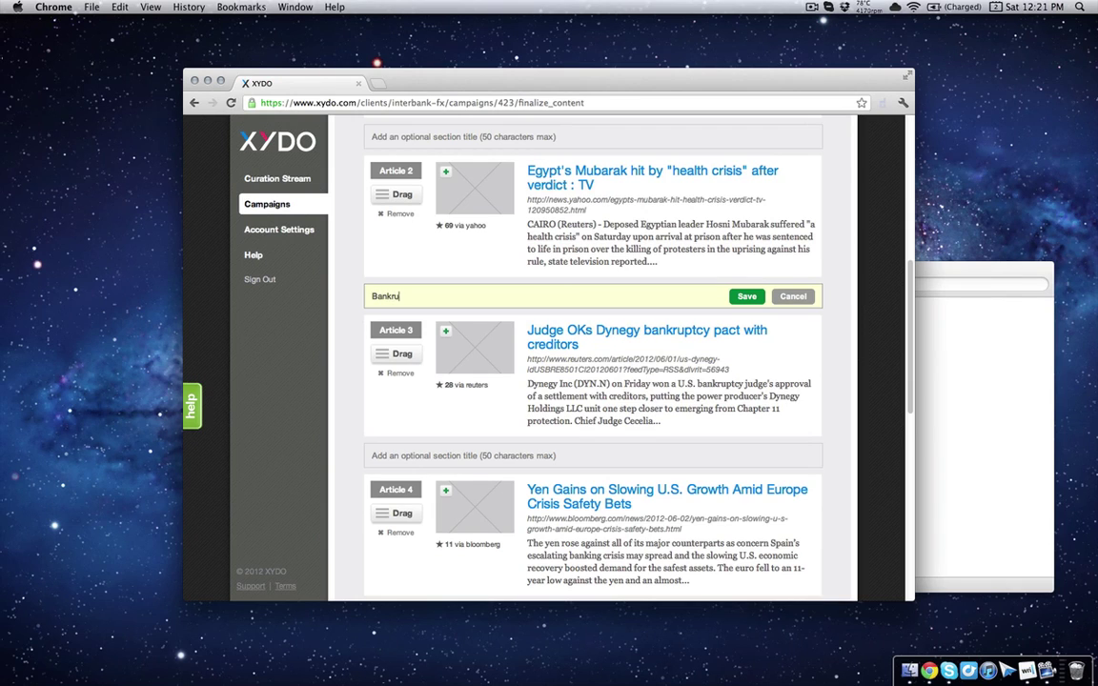
type("ruptcy and Forex")
key("Return")
Look over the articles and section titles, and the fields for optional editorial copy and the newsletter footer
scroll(780, 365, "down", 5)
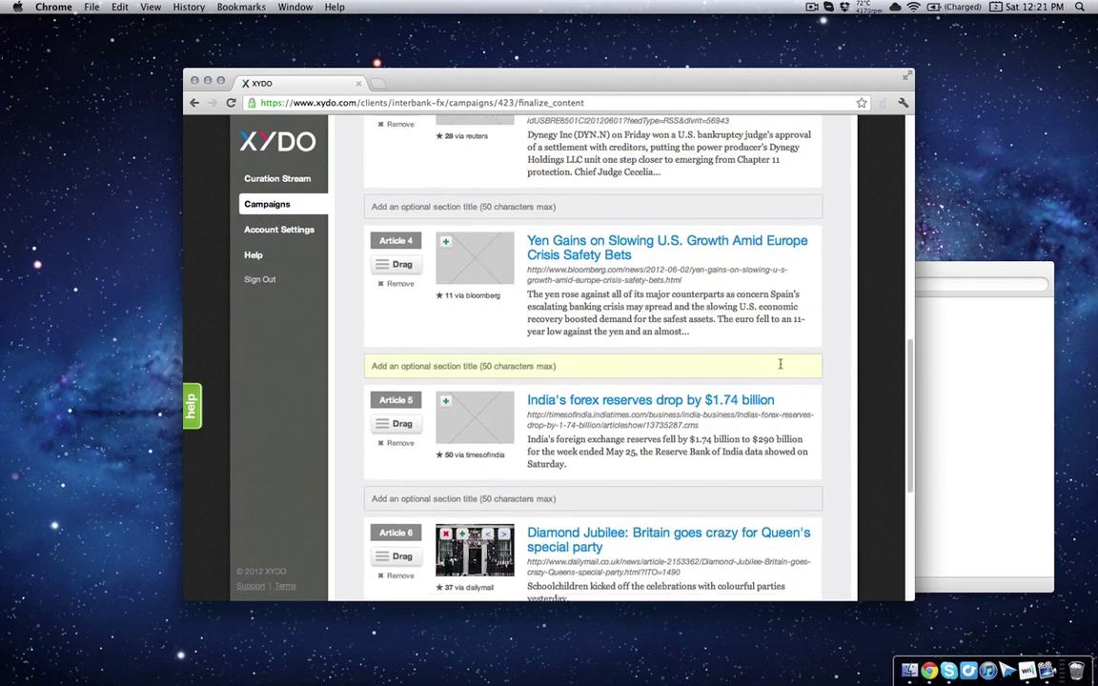
scroll(780, 365, "down", 3)
scroll(780, 366, "up", 5)
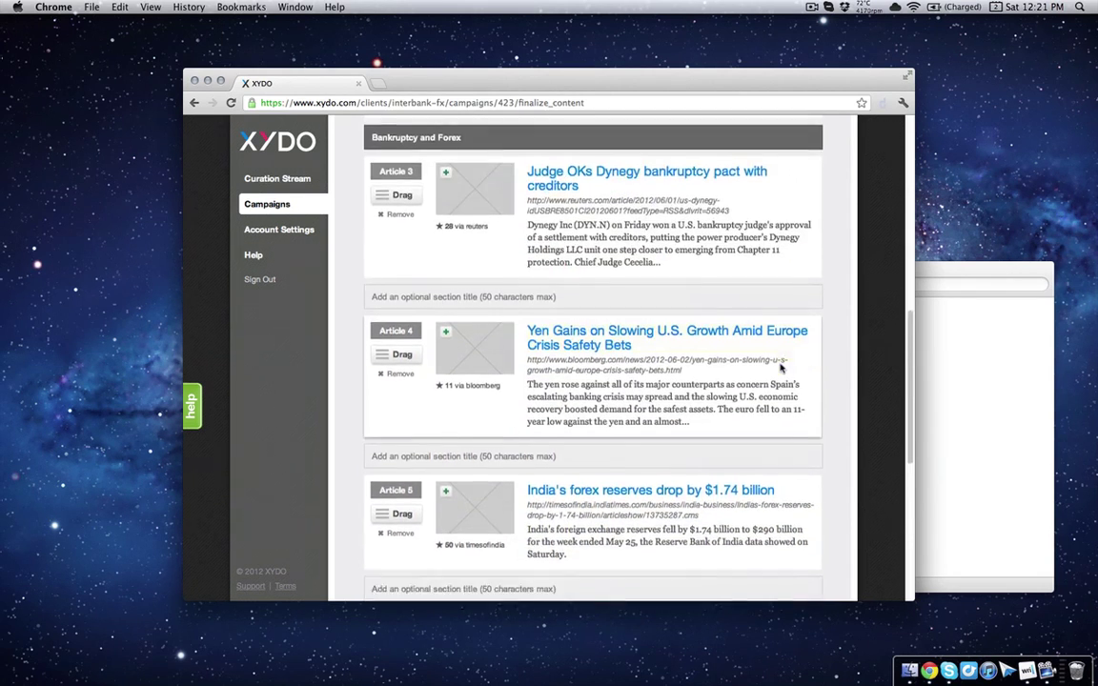
scroll(779, 366, "up", 10)
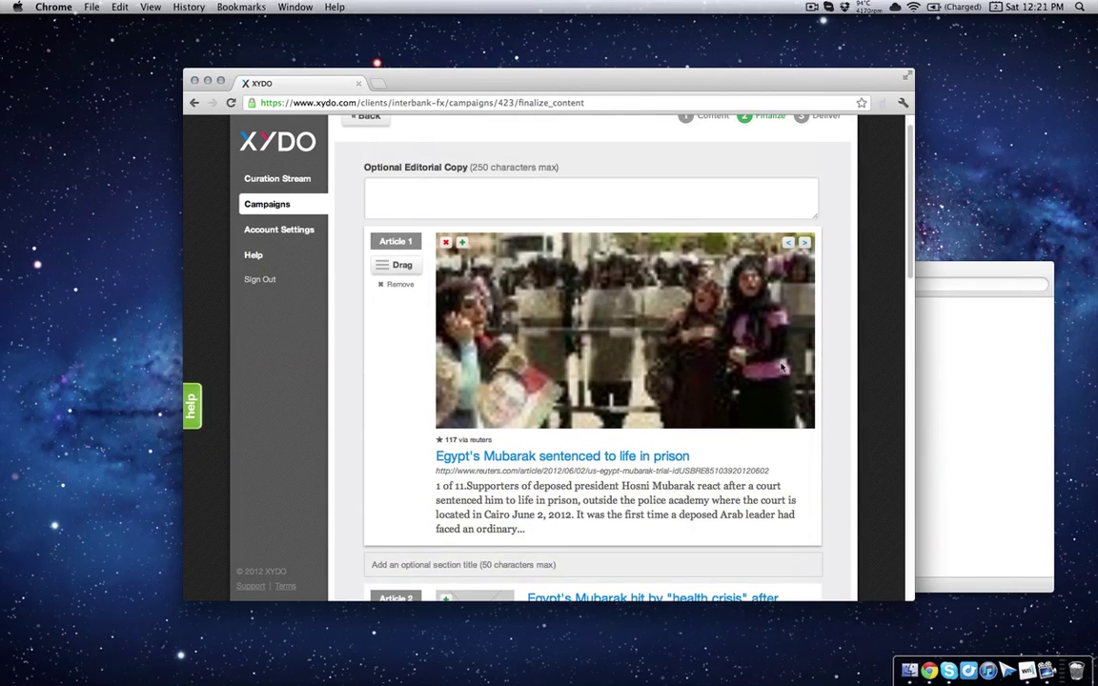
scroll(780, 366, "up", 2)
left_click(482, 220)
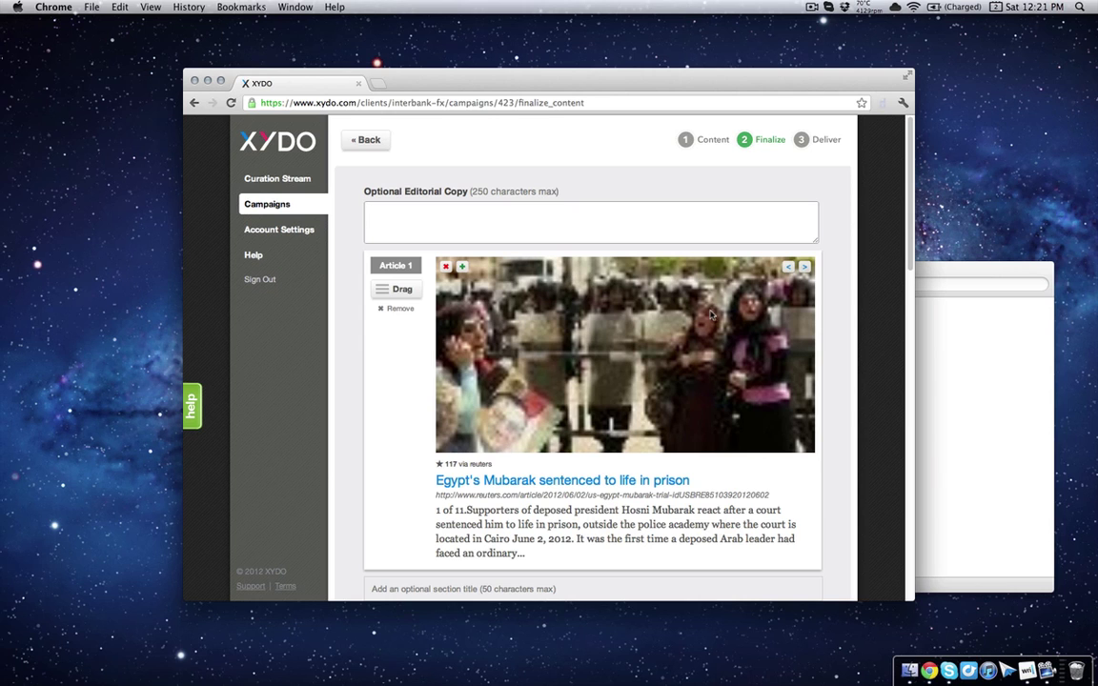
scroll(713, 315, "down", 20)
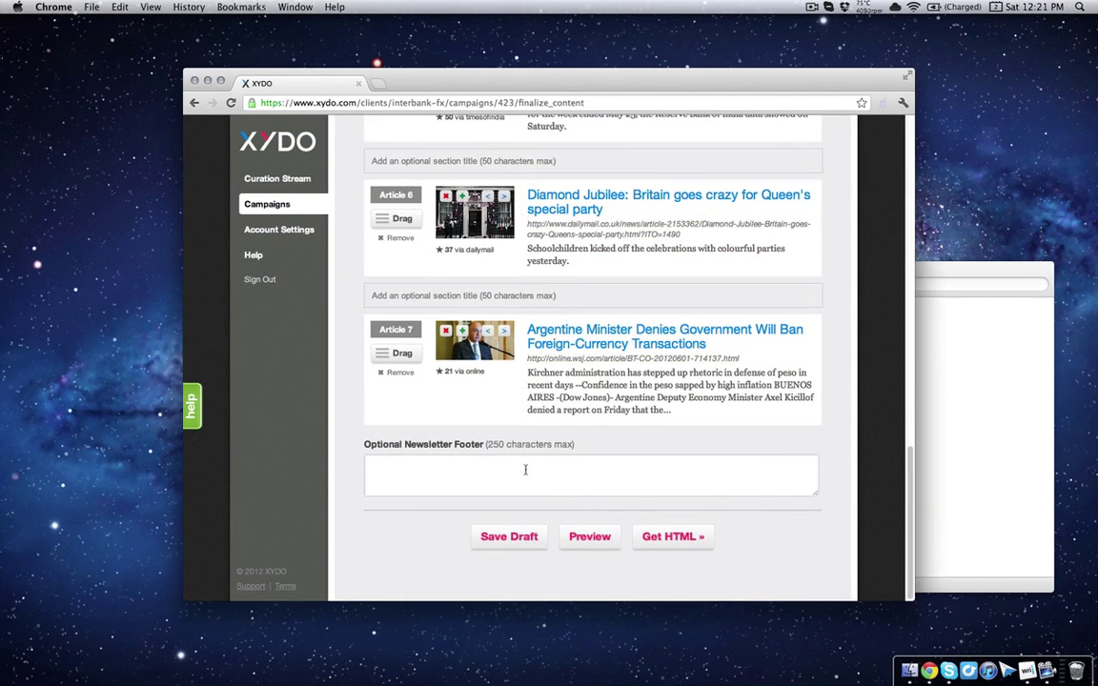
left_click(525, 470)
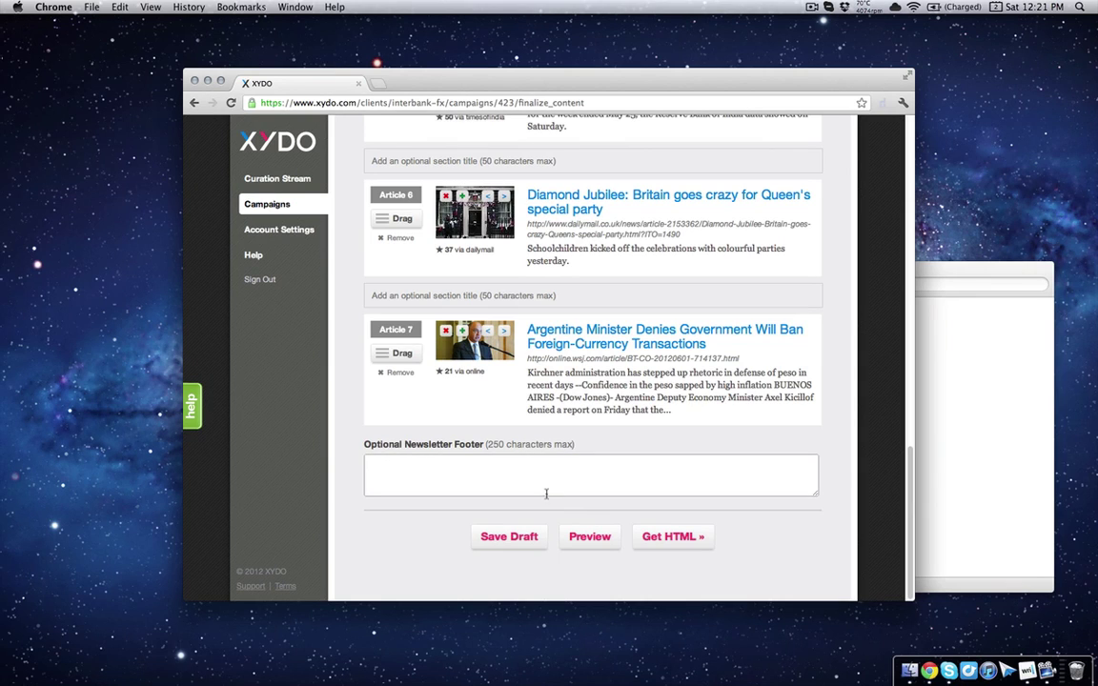
Preview the newsletter, check its header, articles, section title and footer, and close the preview
left_click(601, 541)
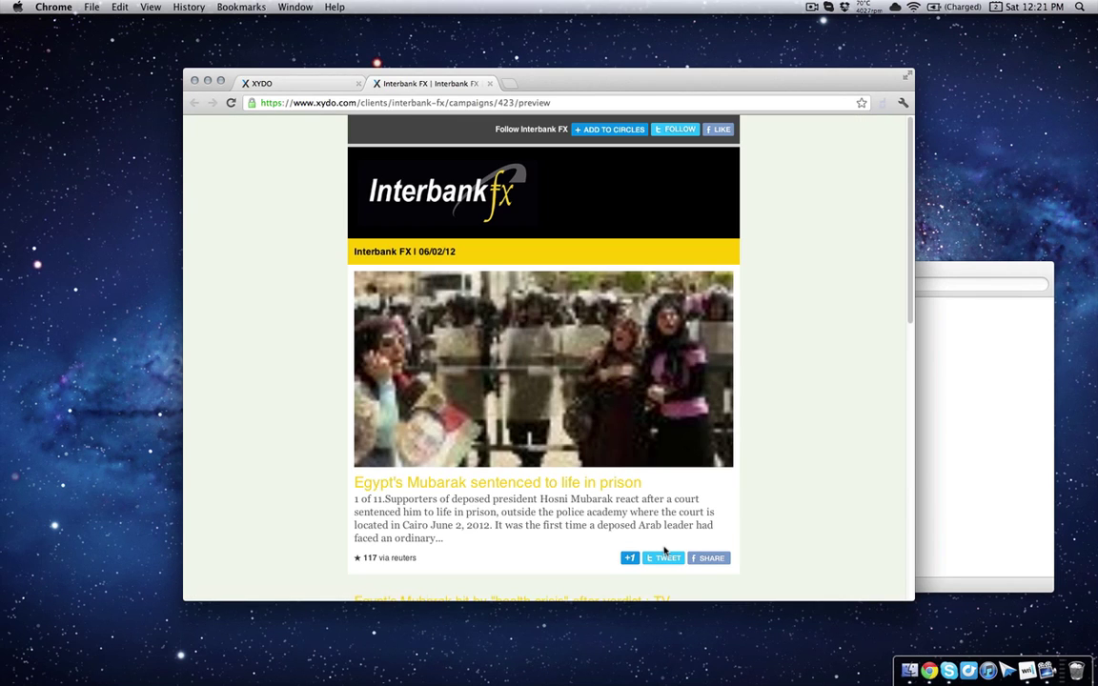
scroll(791, 517, "down", 10)
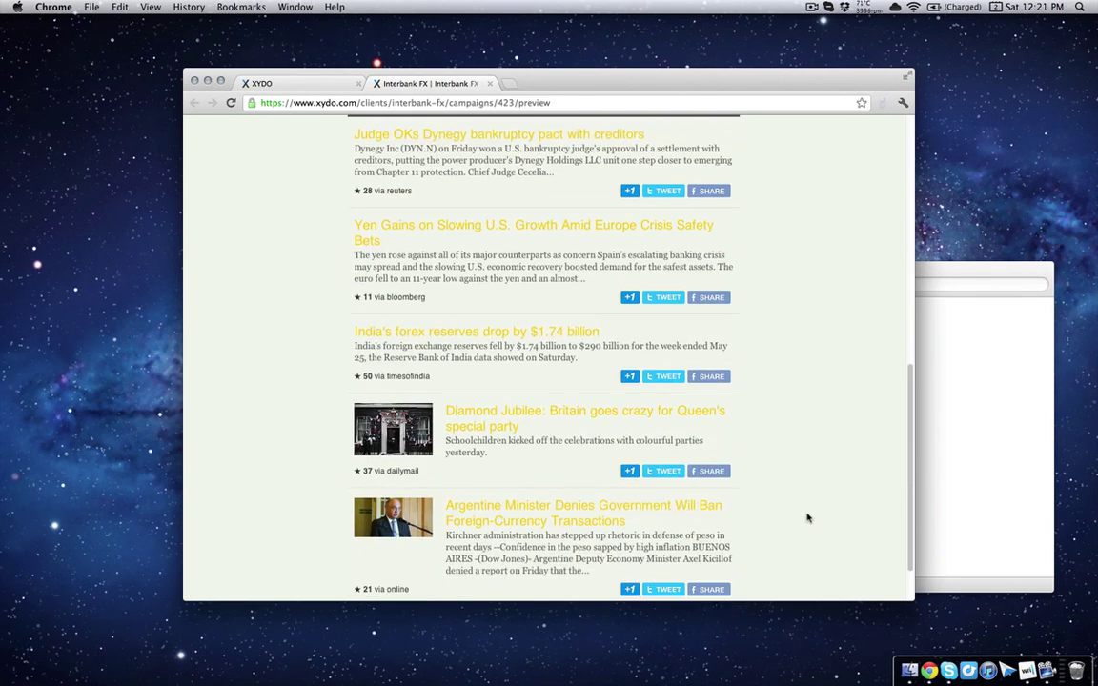
scroll(807, 518, "down", 2)
scroll(518, 486, "up", 4)
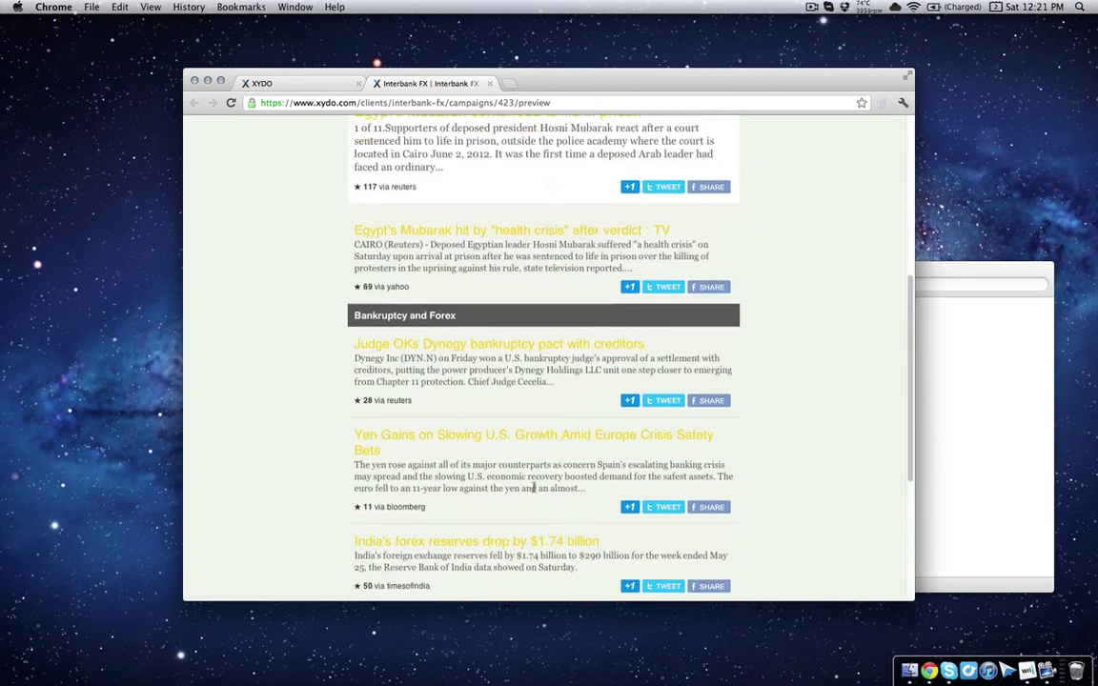
scroll(807, 521, "down", 4)
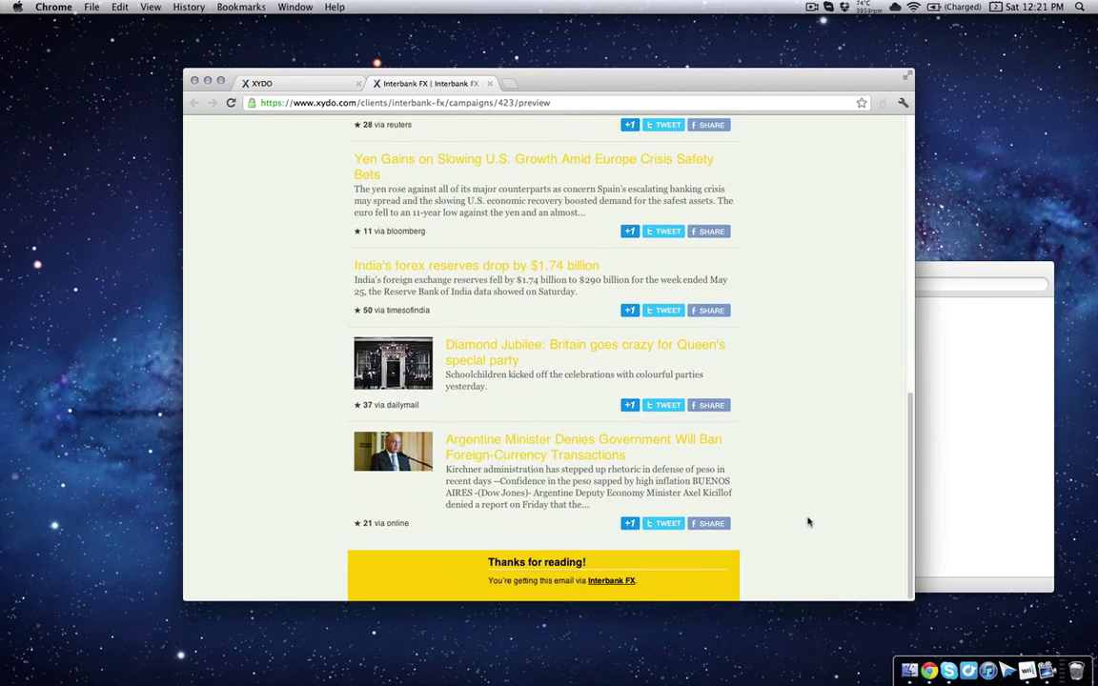
scroll(808, 520, "up", 7)
scroll(784, 501, "up", 3)
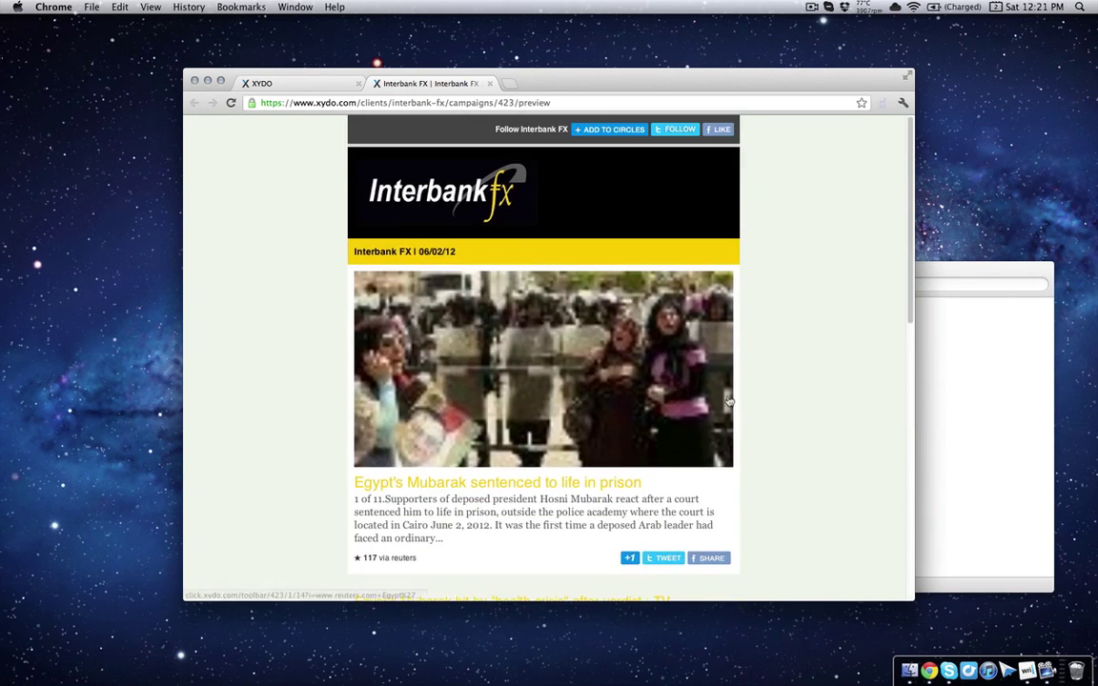
left_click(489, 83)
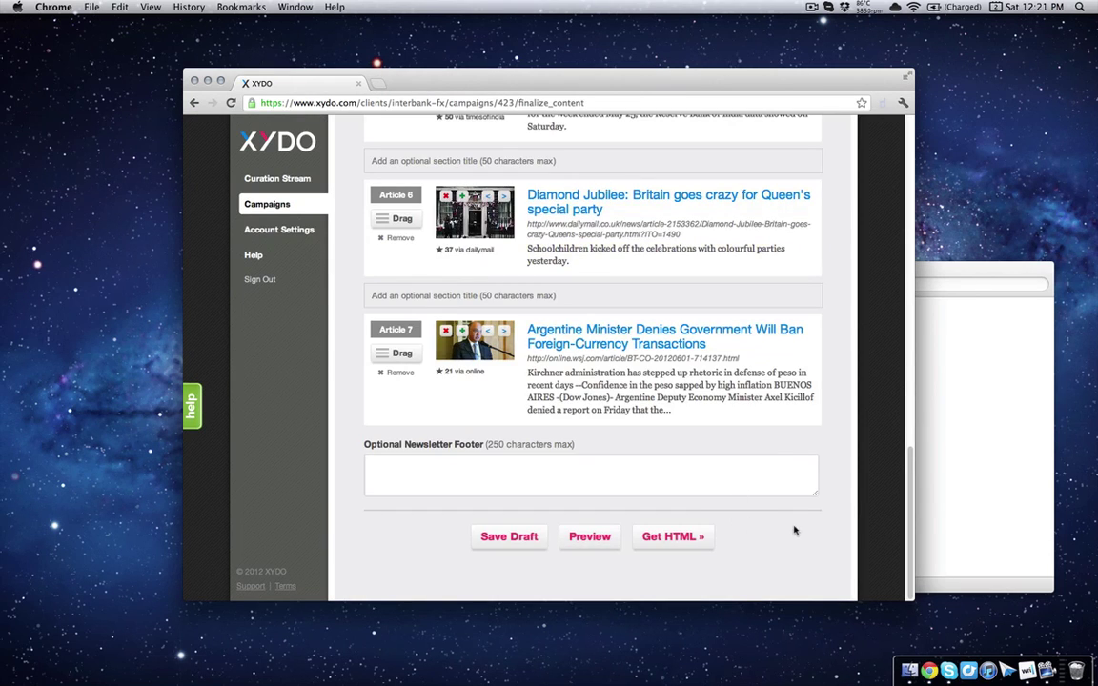
scroll(794, 531, "up", 10)
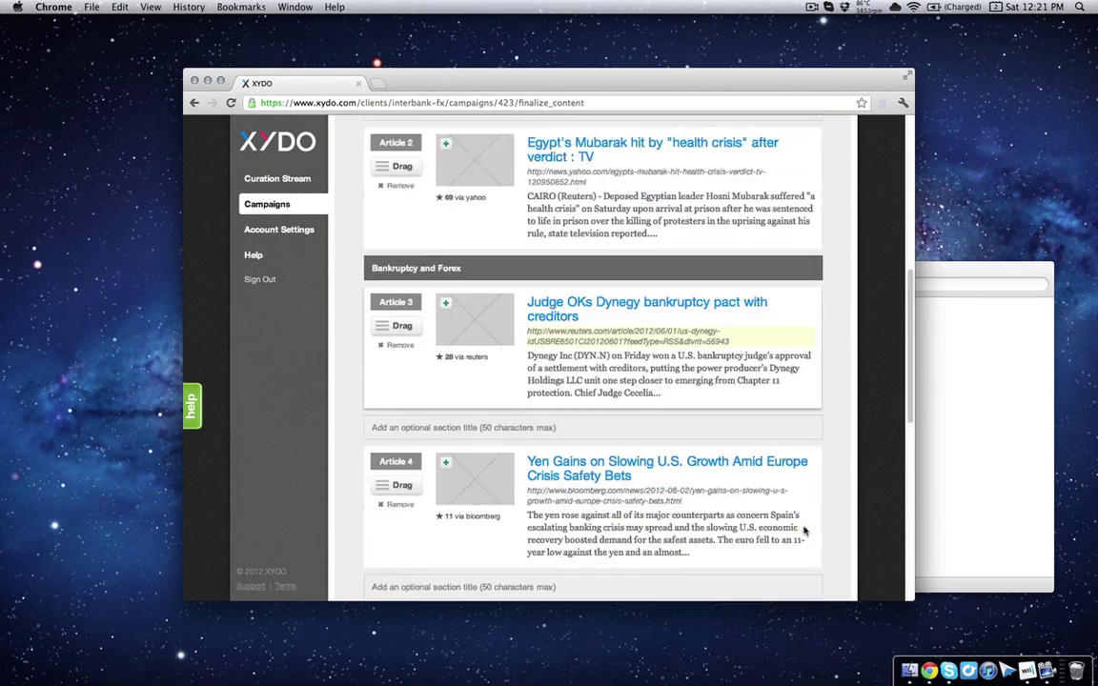
scroll(805, 531, "down", 10)
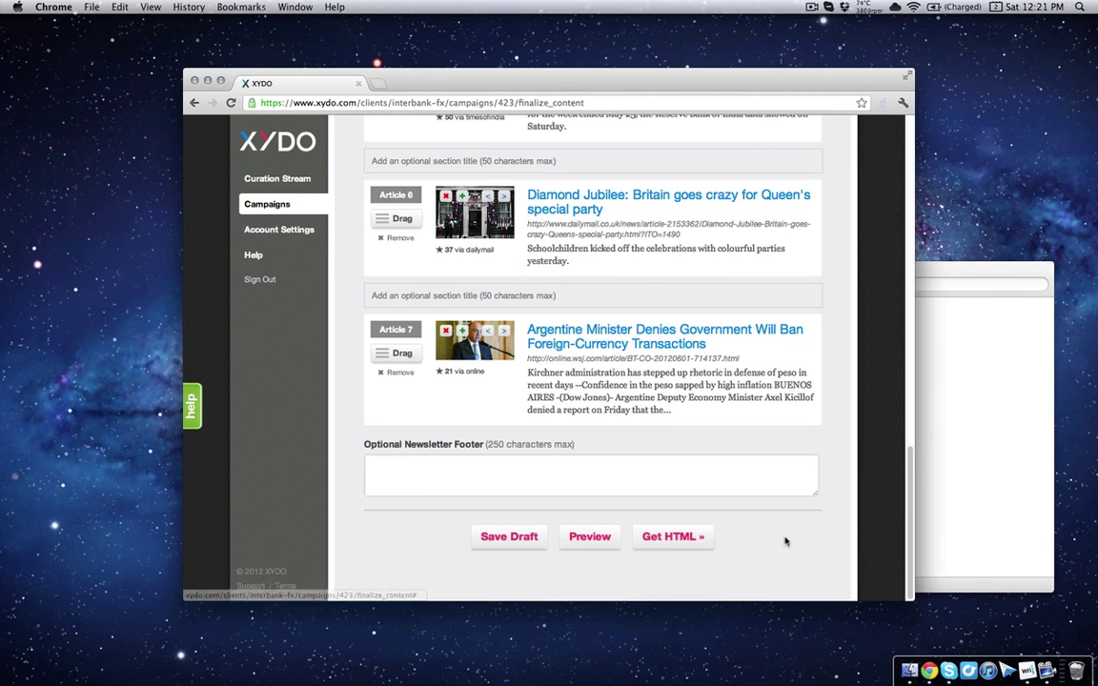